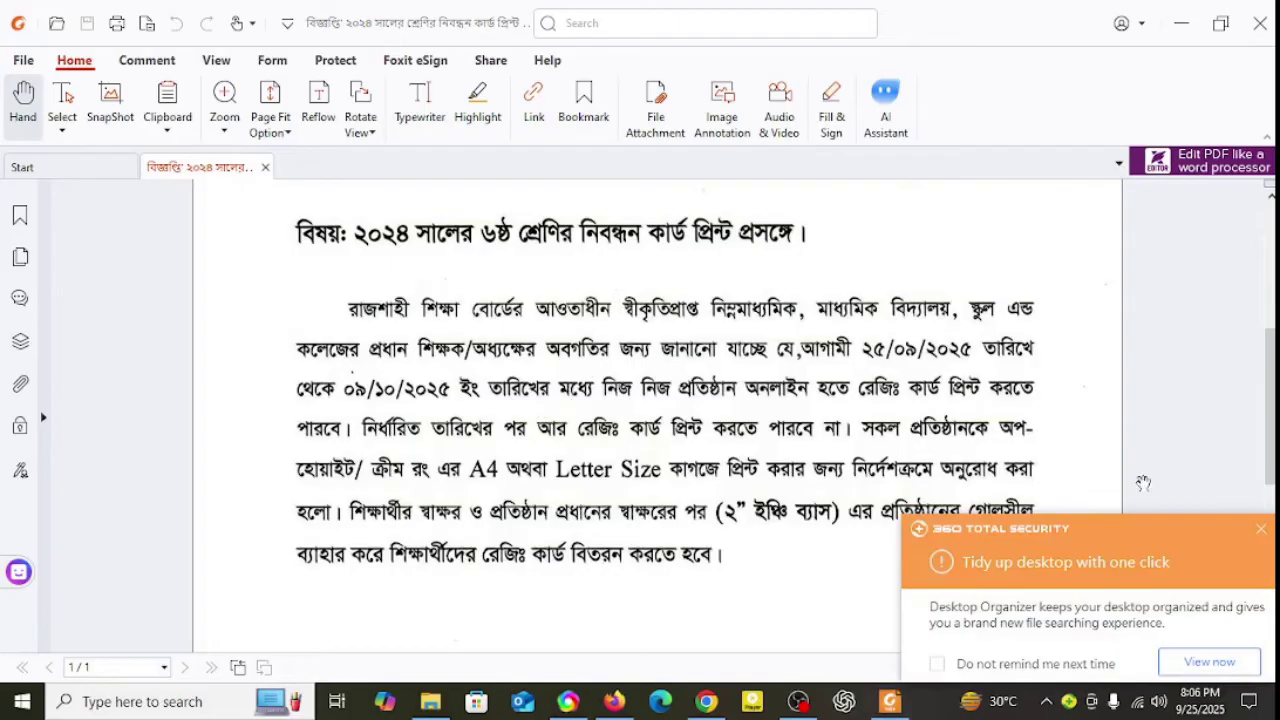
# Step: Close the 360 Total Security popup and minimize Foxit PDF Reader to reveal Firefox's new tab
pyautogui.click(1261, 529)
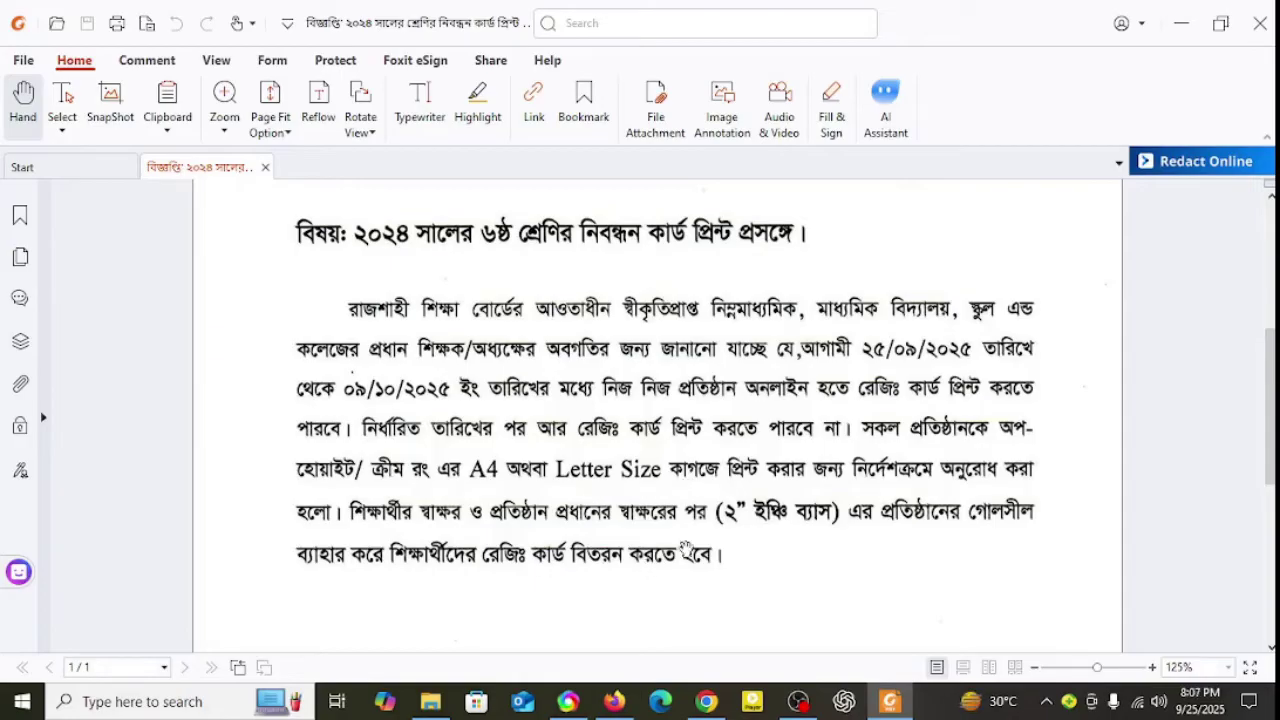
pyautogui.click(1181, 23)
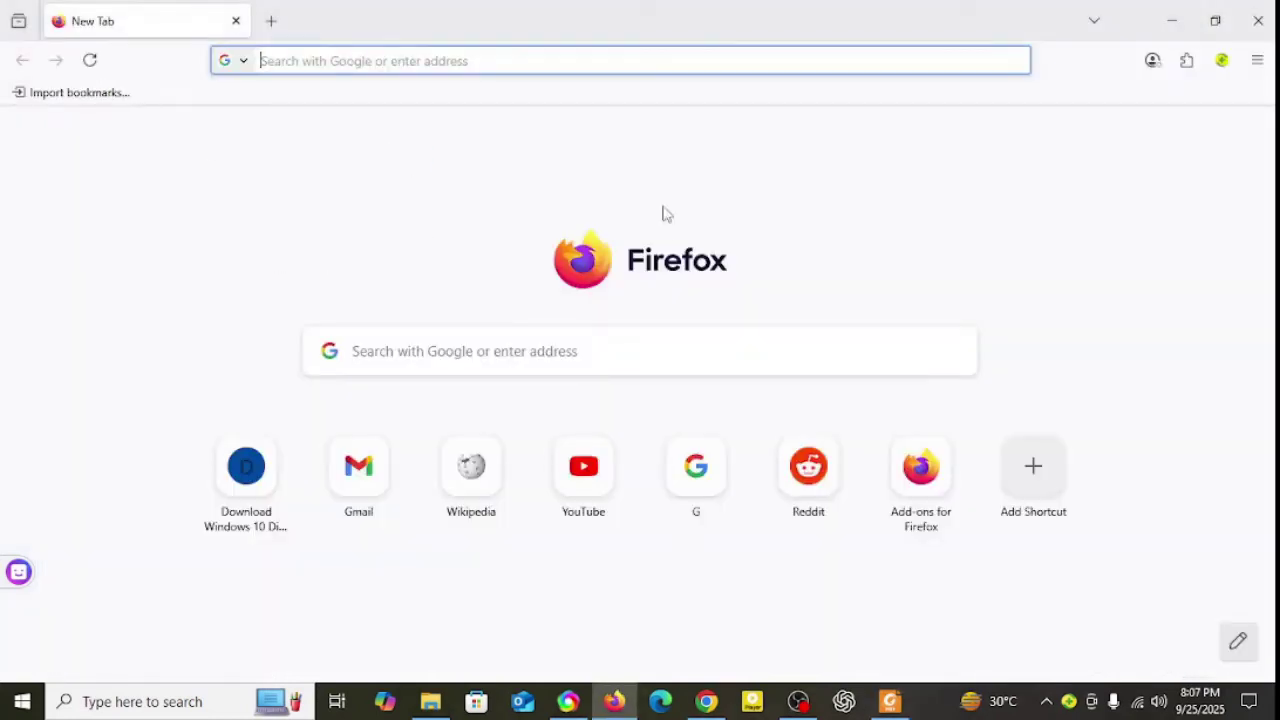
# Step: Search Google for 'rajshahi education board' using the new tab's Google shortcut
pyautogui.click(698, 466)
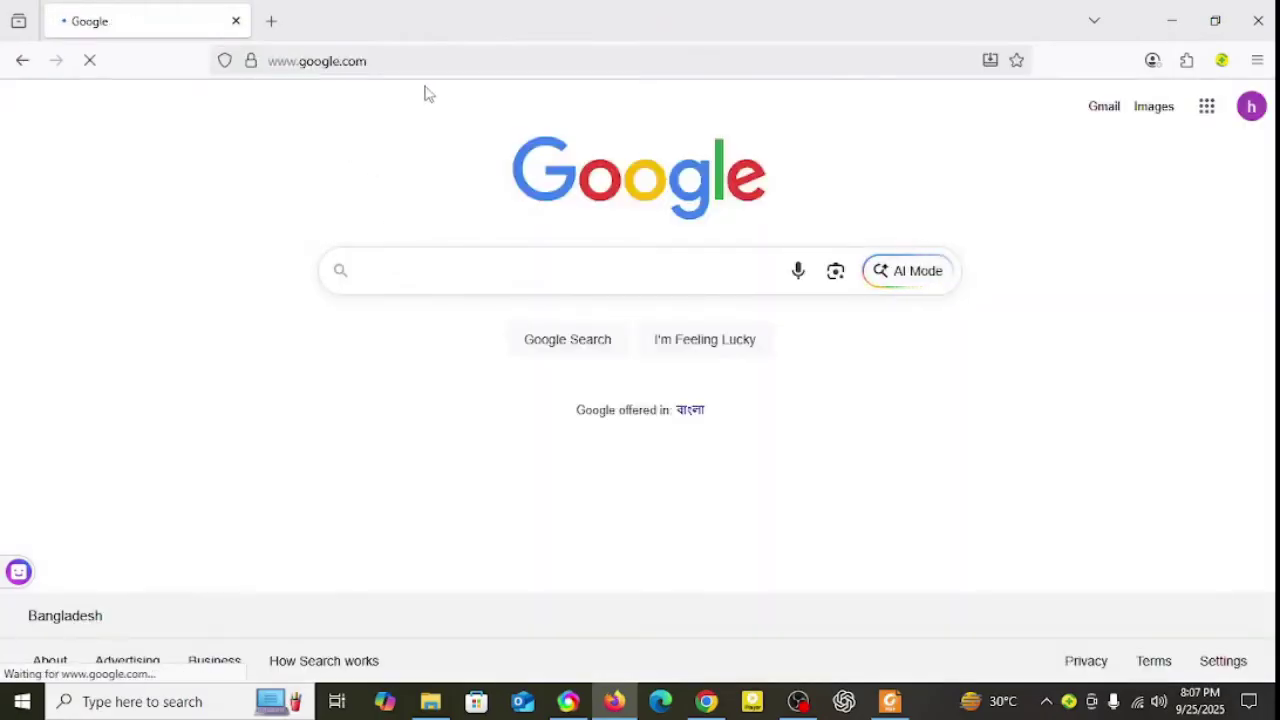
pyautogui.click(418, 274)
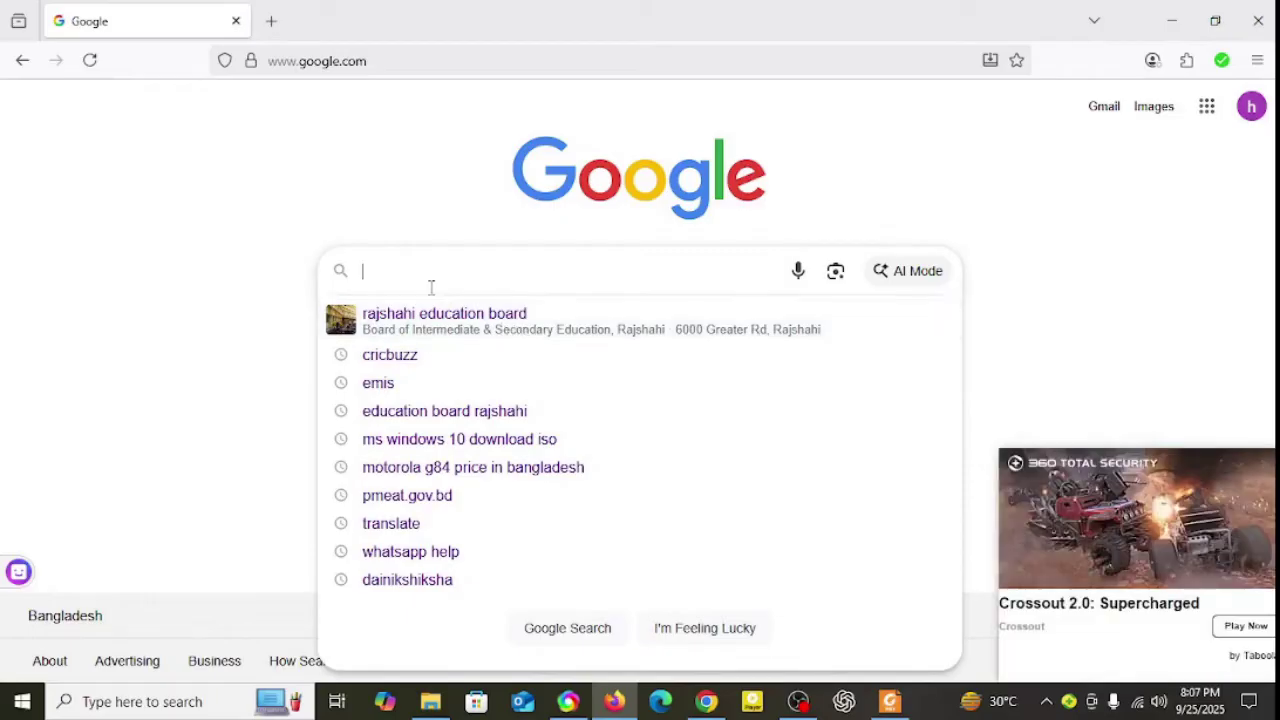
pyautogui.write('raj')
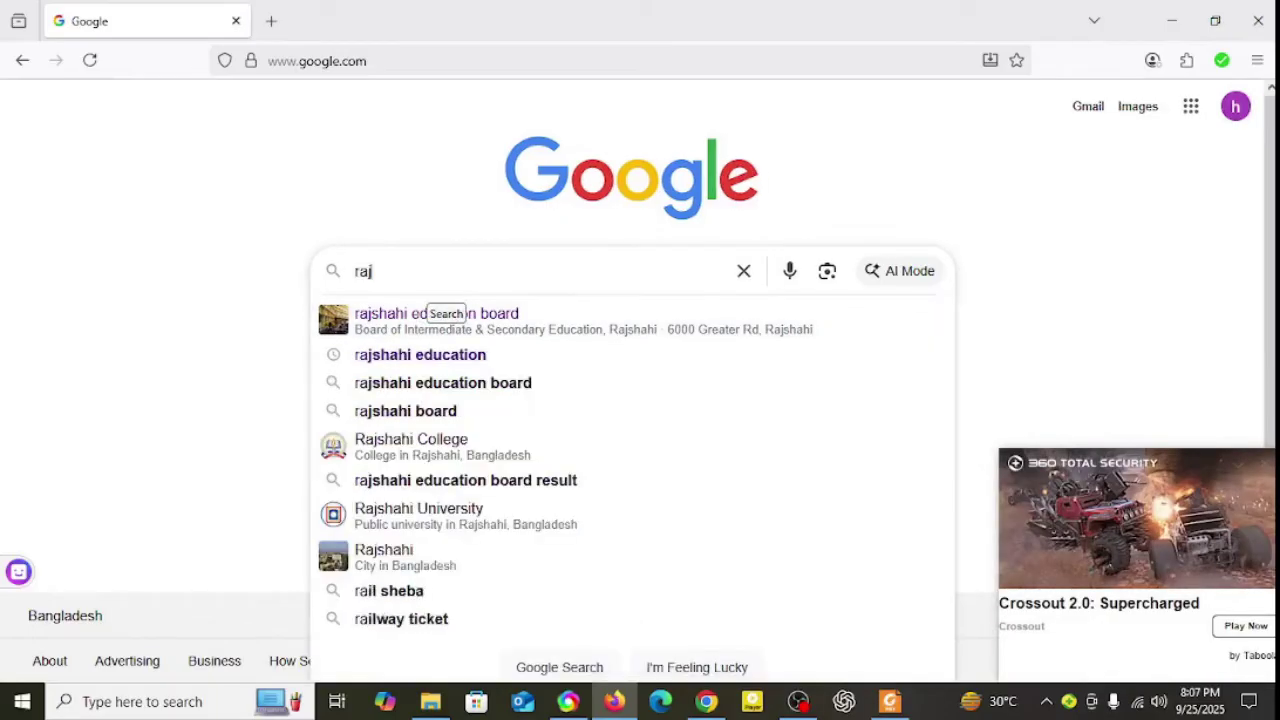
pyautogui.write('shahi')
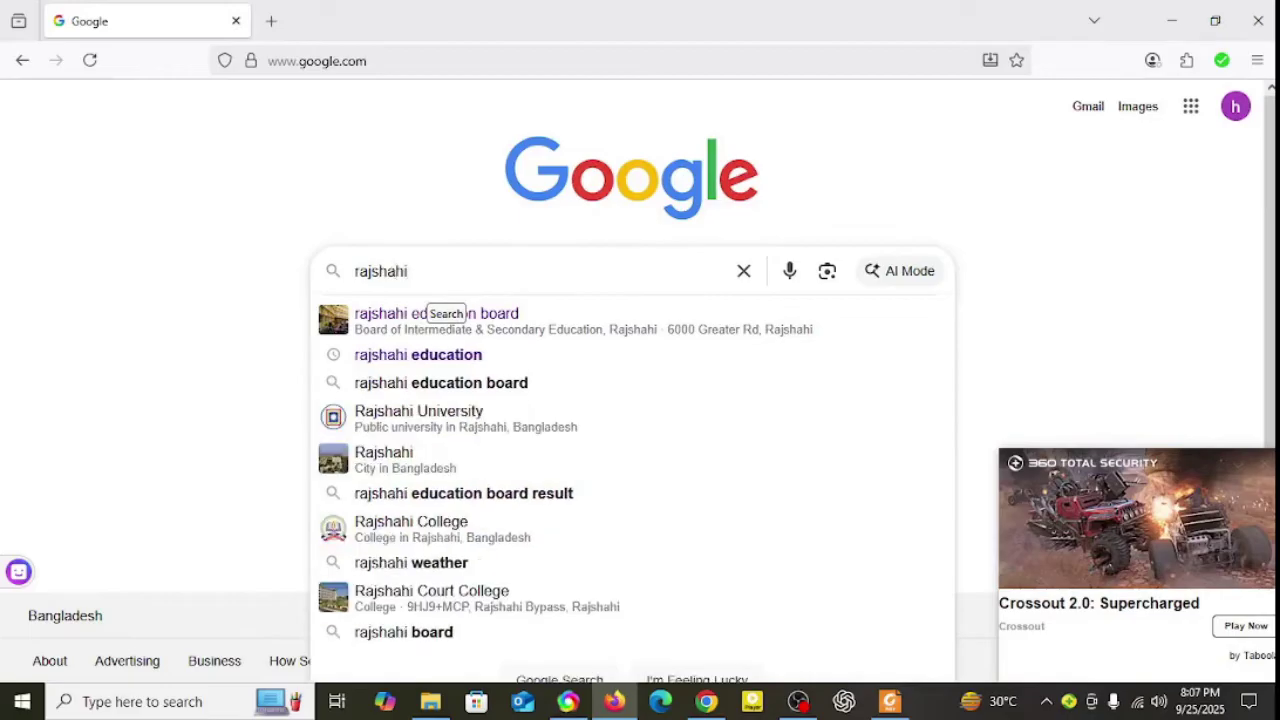
pyautogui.click(455, 320)
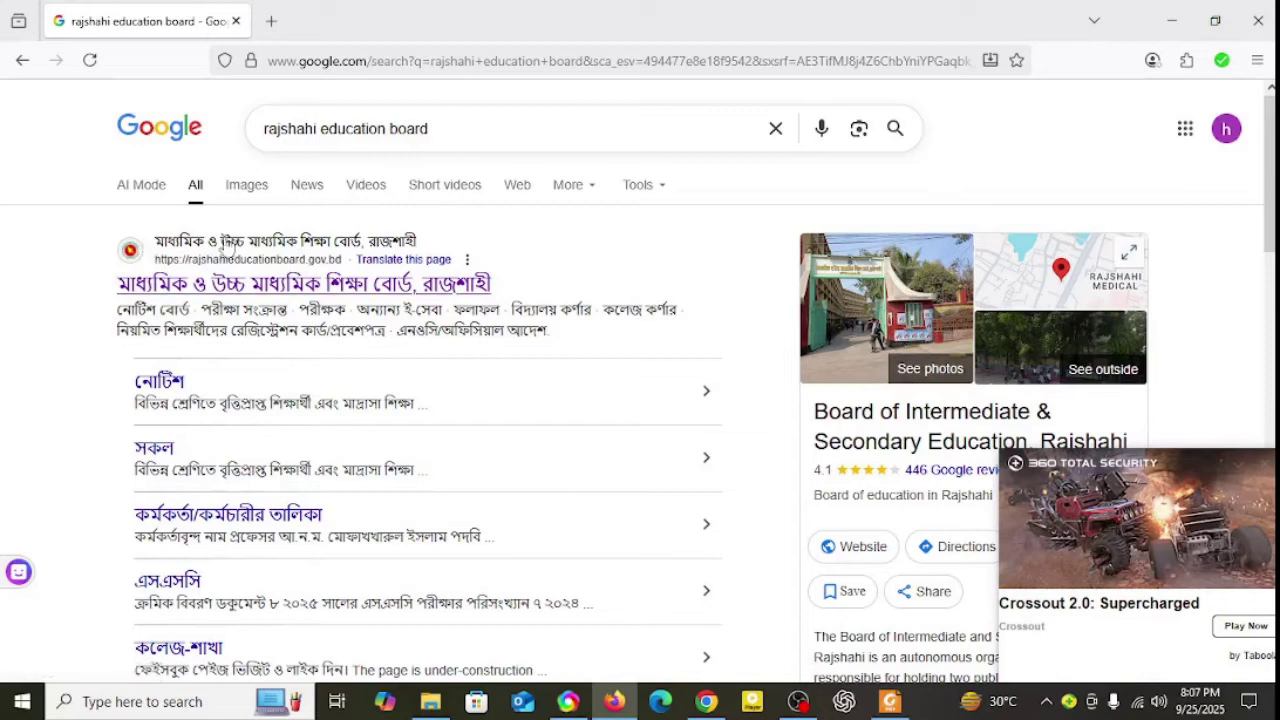
# Step: Open the board's official website and launch its প্রতিষ্ঠান লগইন page in a new tab
pyautogui.click(193, 249)
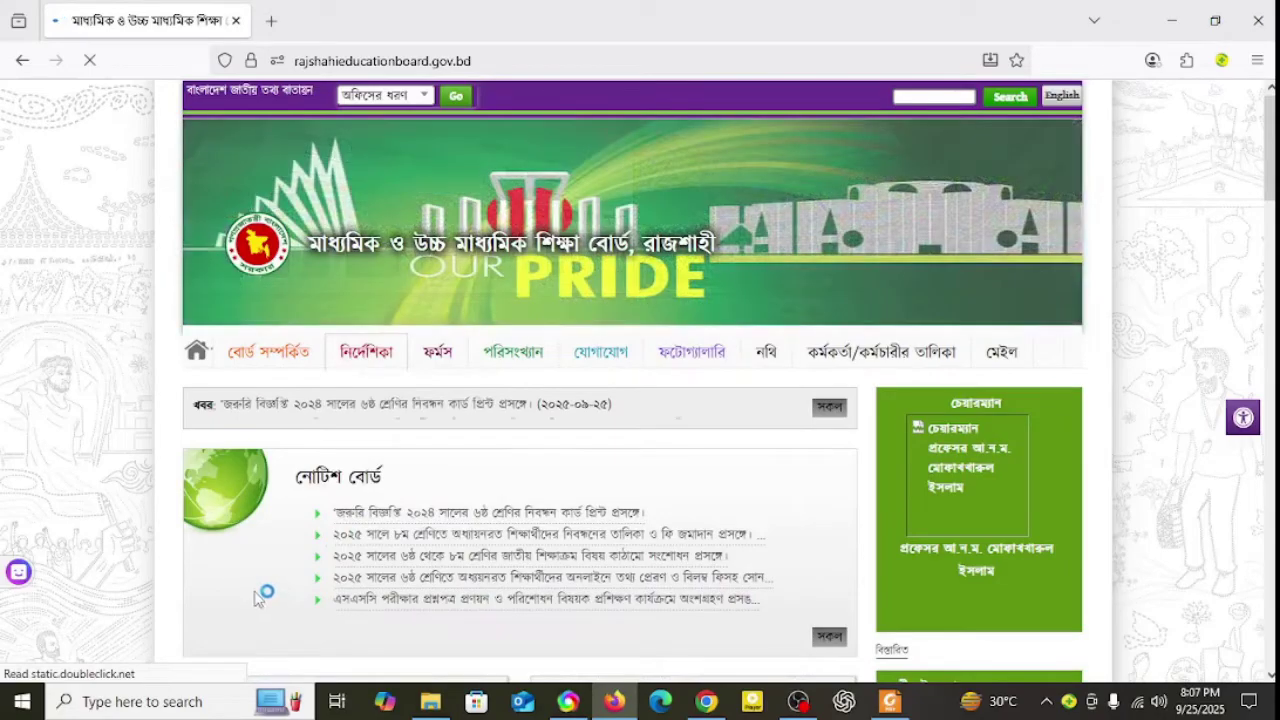
pyautogui.scroll(-2, 256, 597)
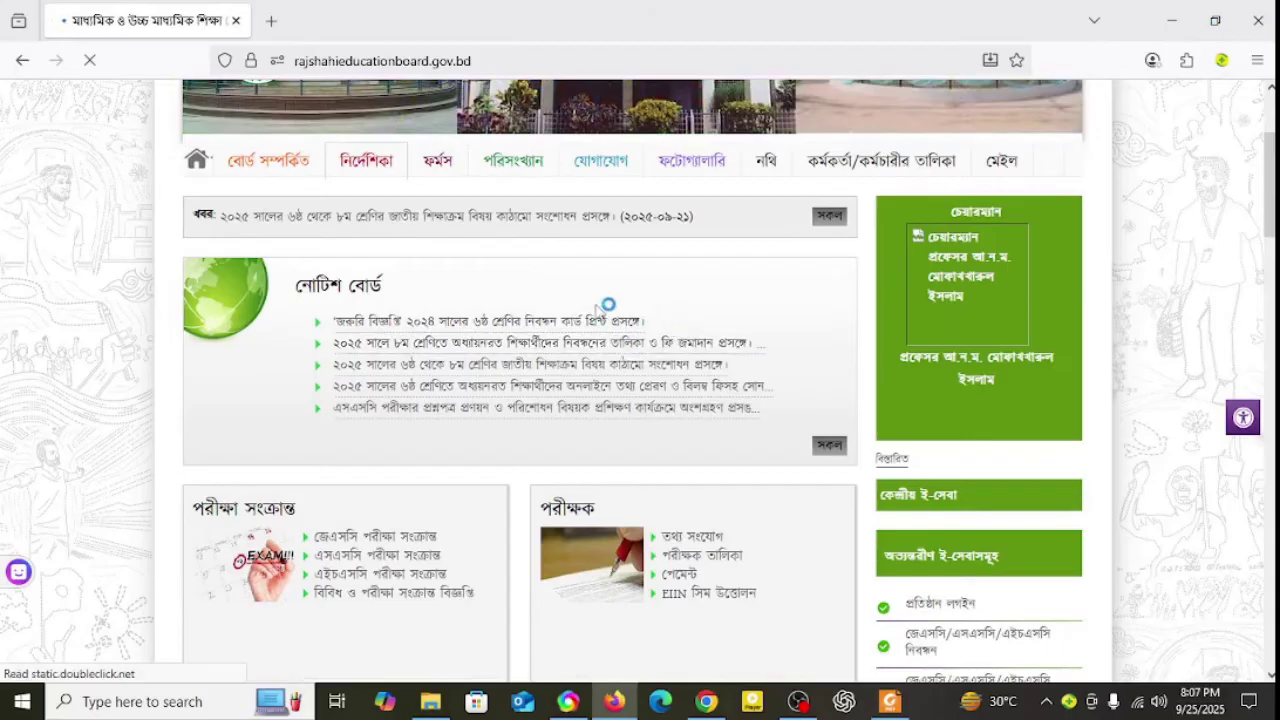
pyautogui.scroll(-3, 766, 363)
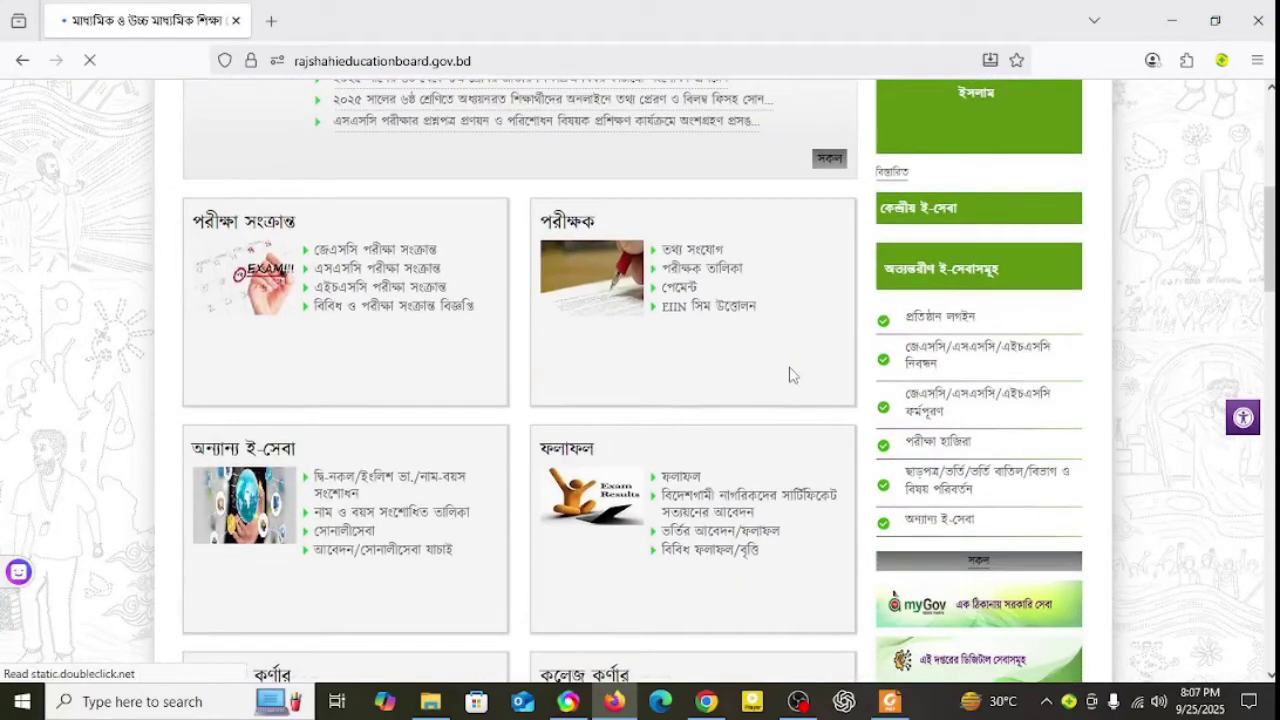
pyautogui.scroll(-10, 532, 418)
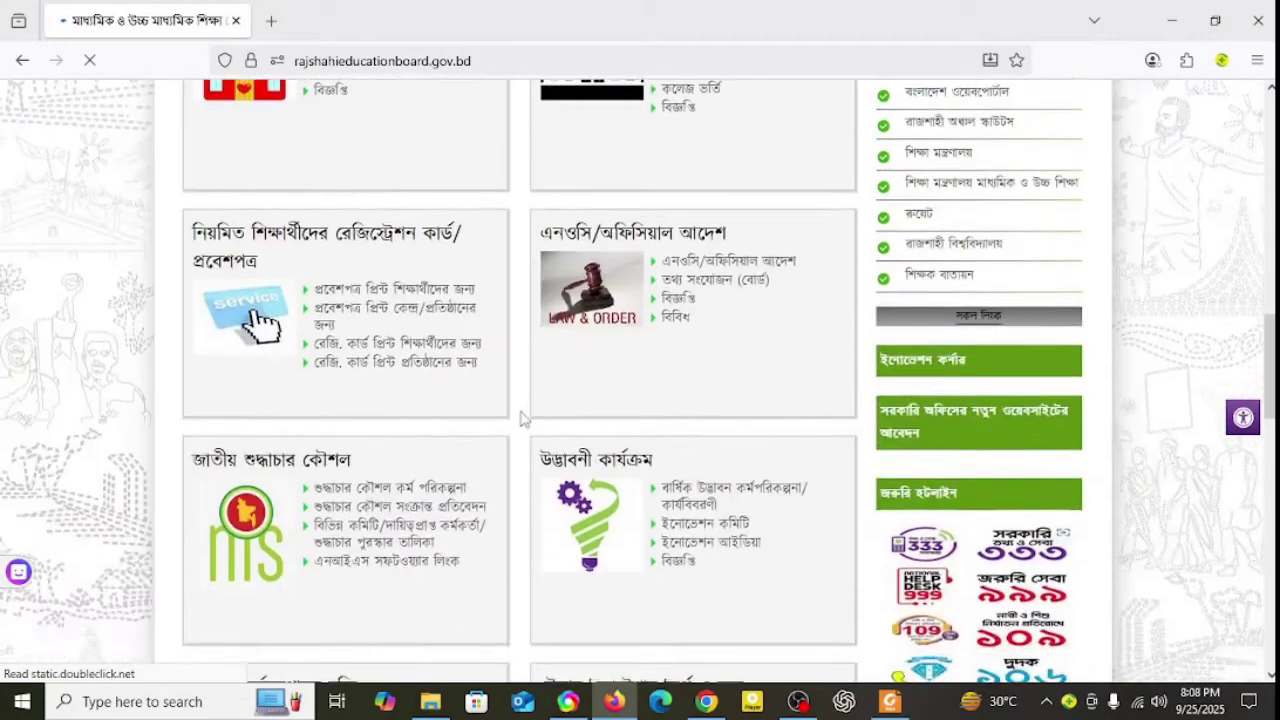
pyautogui.scroll(10, 532, 418)
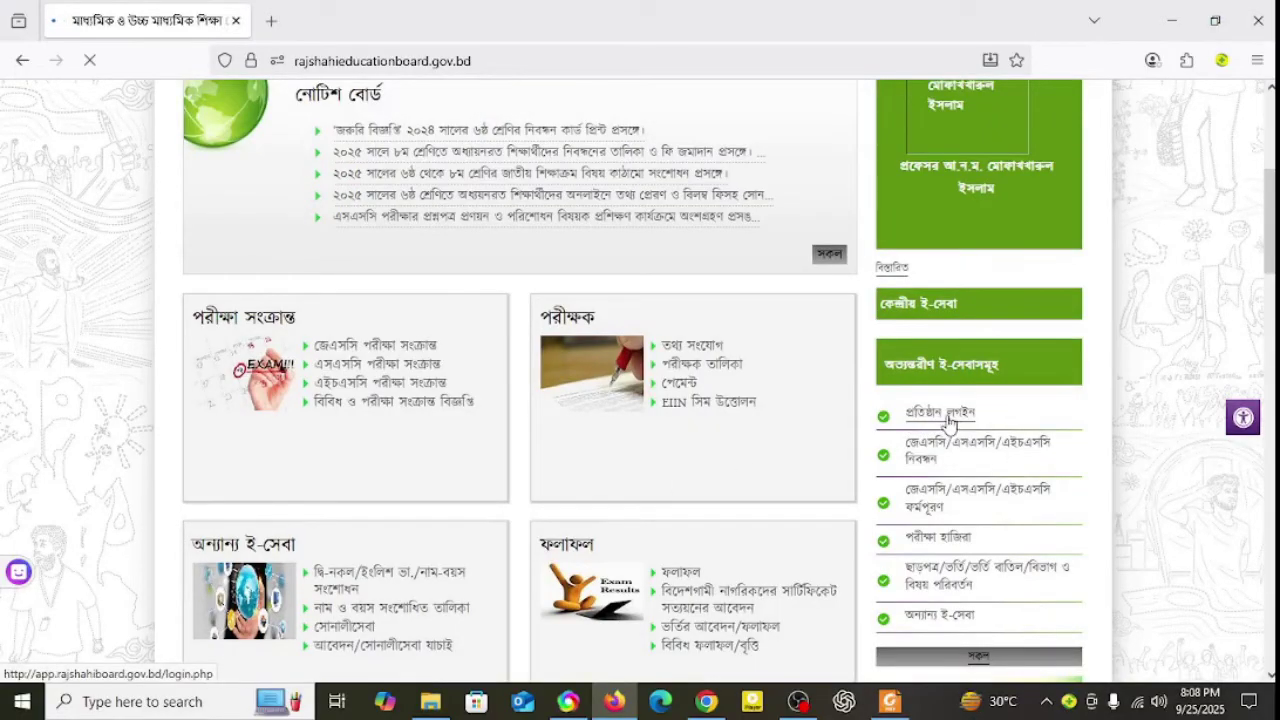
pyautogui.click(942, 416)
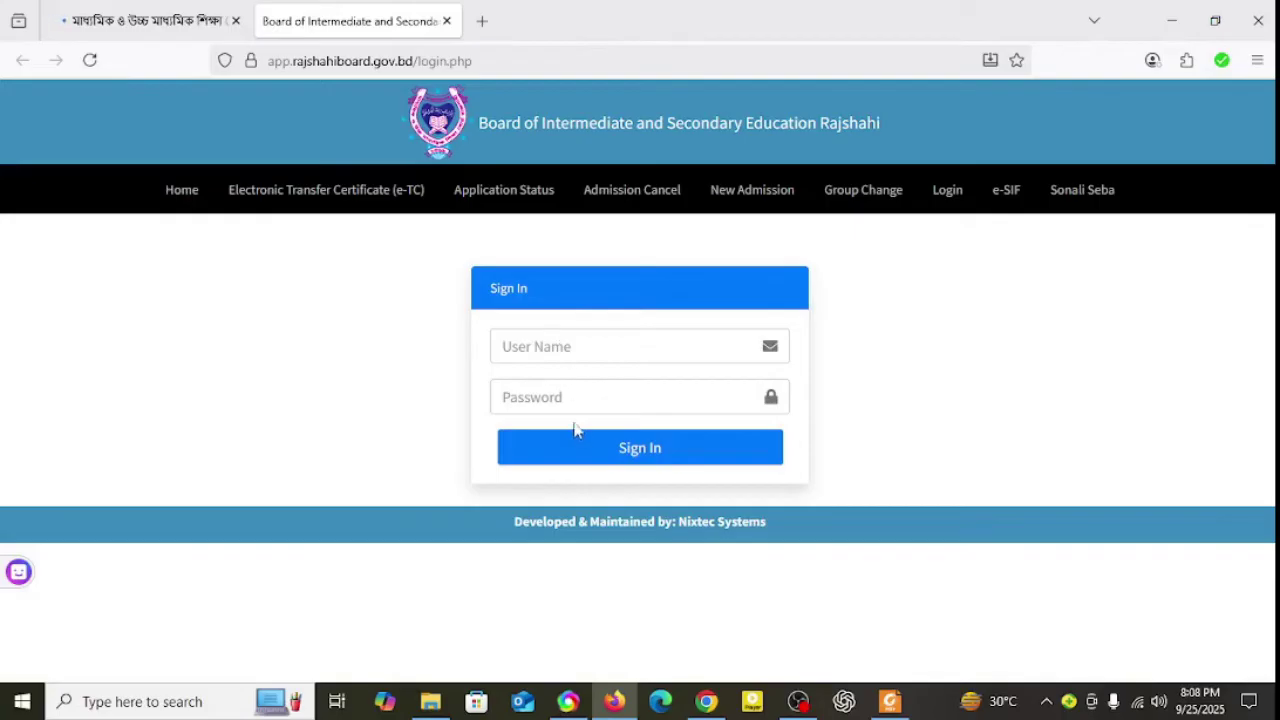
# Step: Enter the institution's username and password and sign in to the e-service portal
pyautogui.click(551, 350)
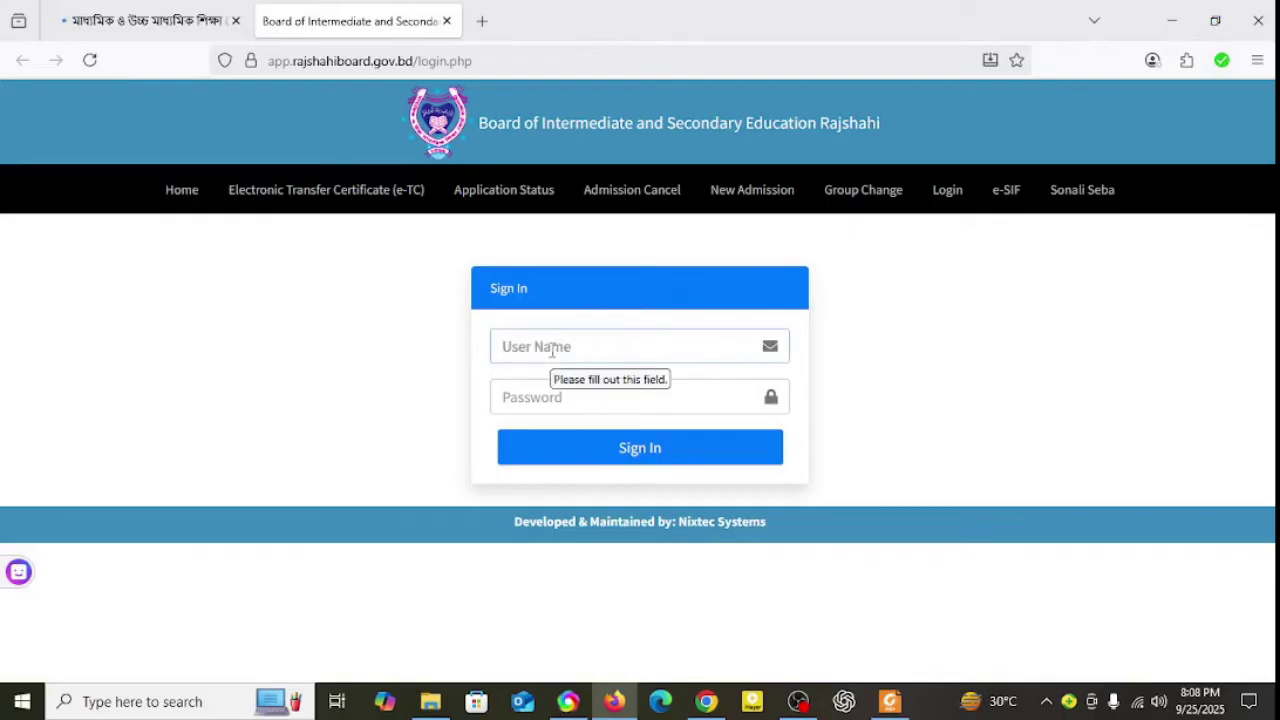
pyautogui.write('126221')
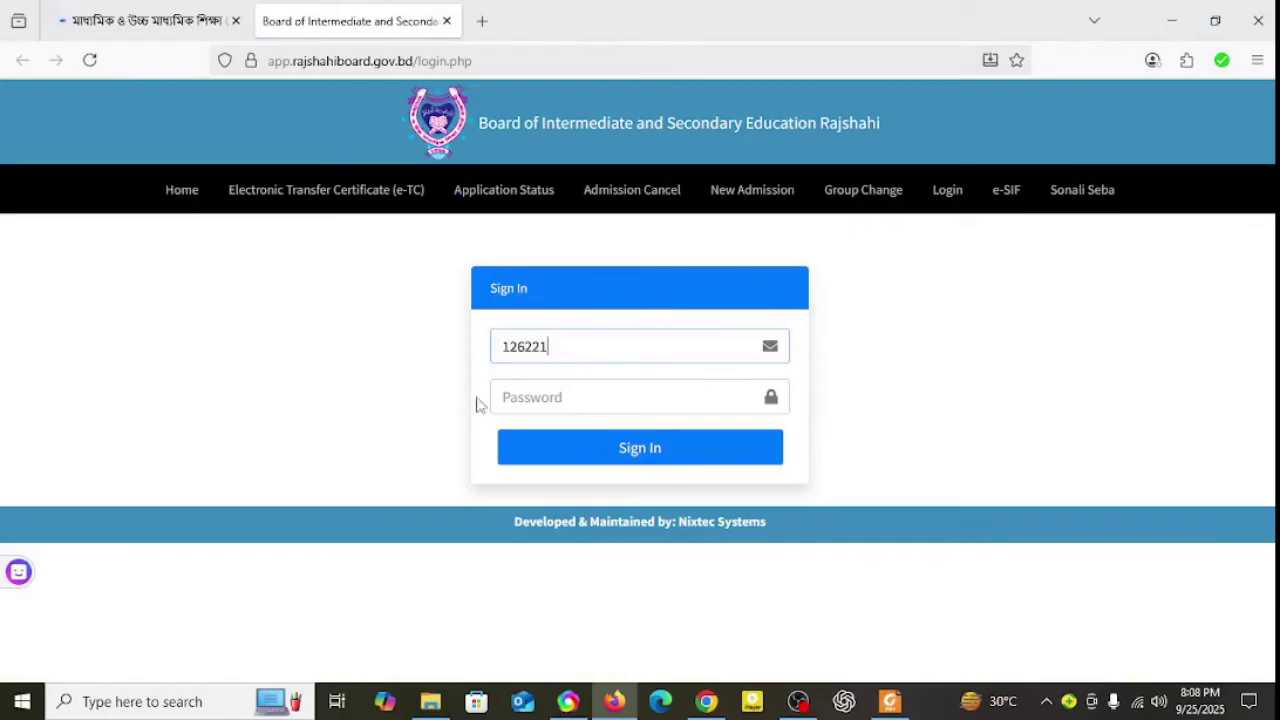
pyautogui.click(571, 404)
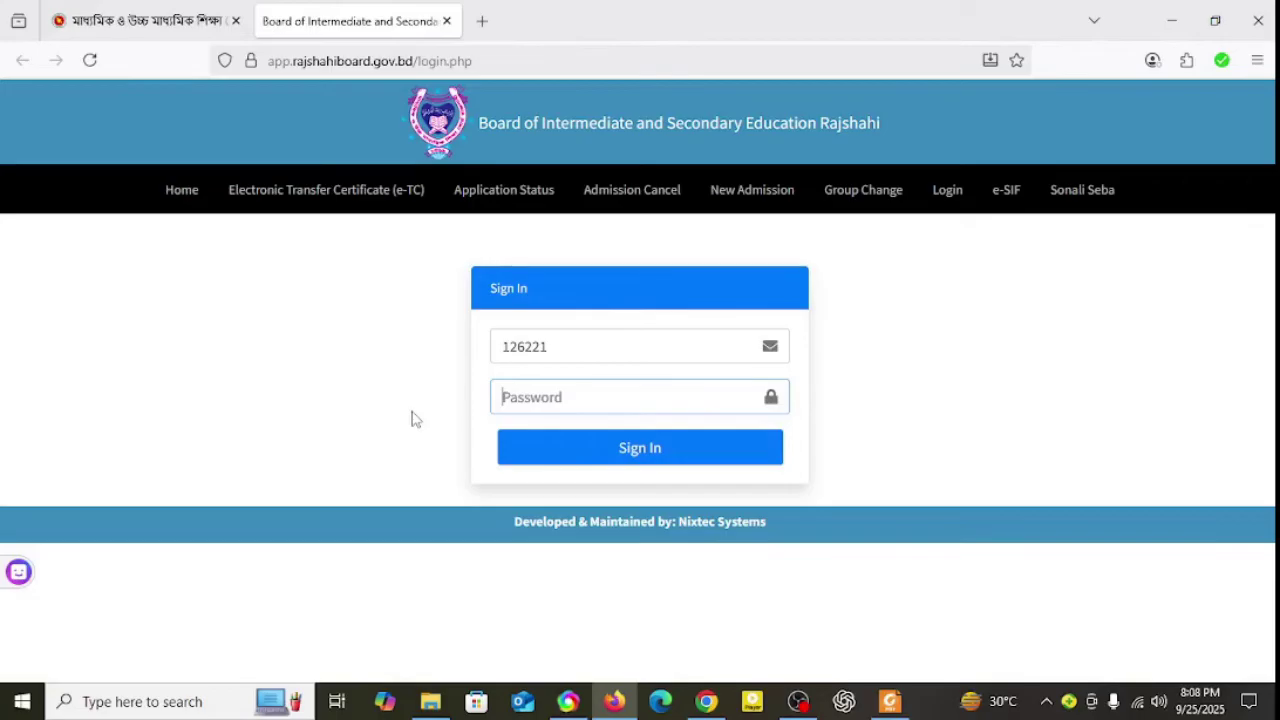
pyautogui.write('1')
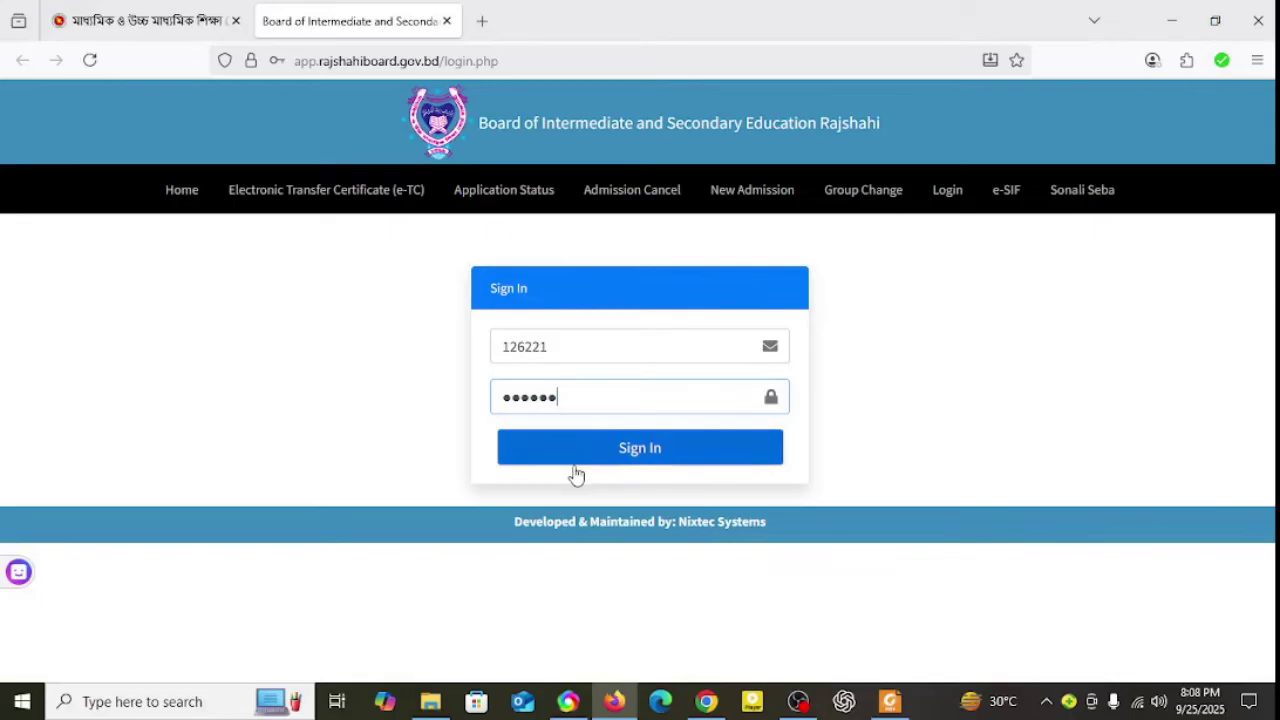
pyautogui.click(630, 449)
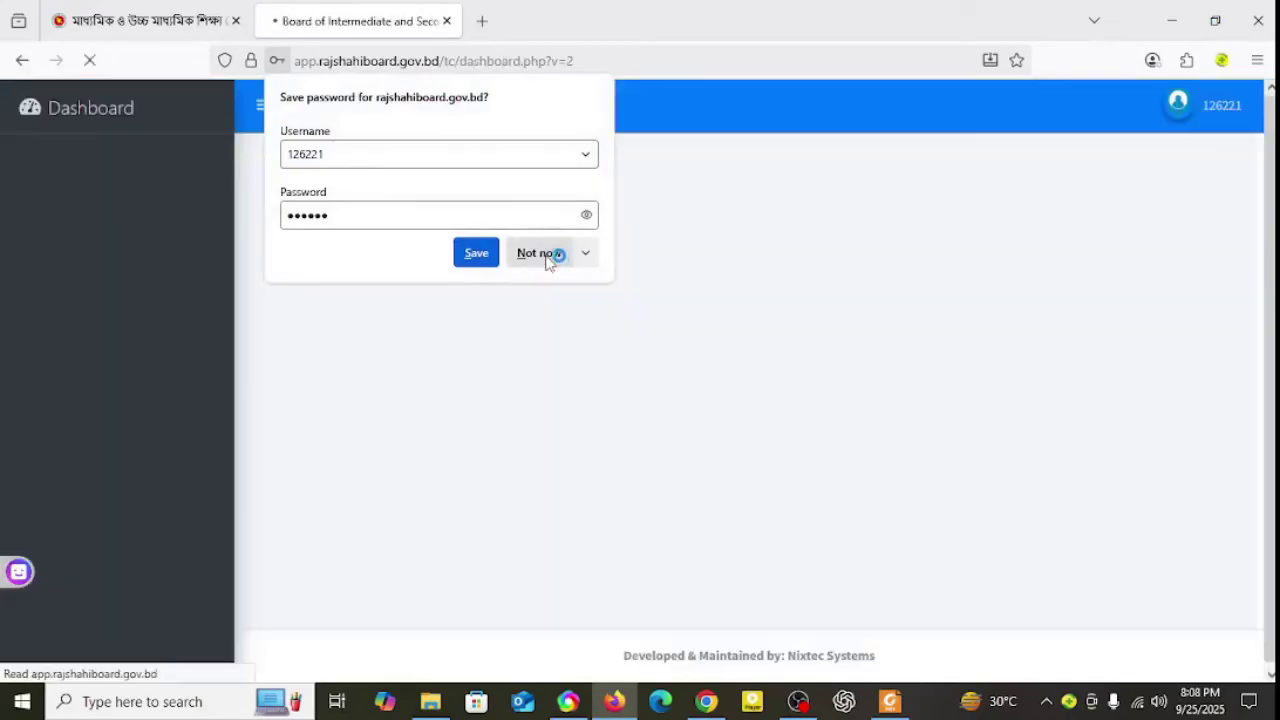
# Step: Decline Firefox's password save and open Registration Card from the sidebar's Regtration Card menu
pyautogui.click(538, 253)
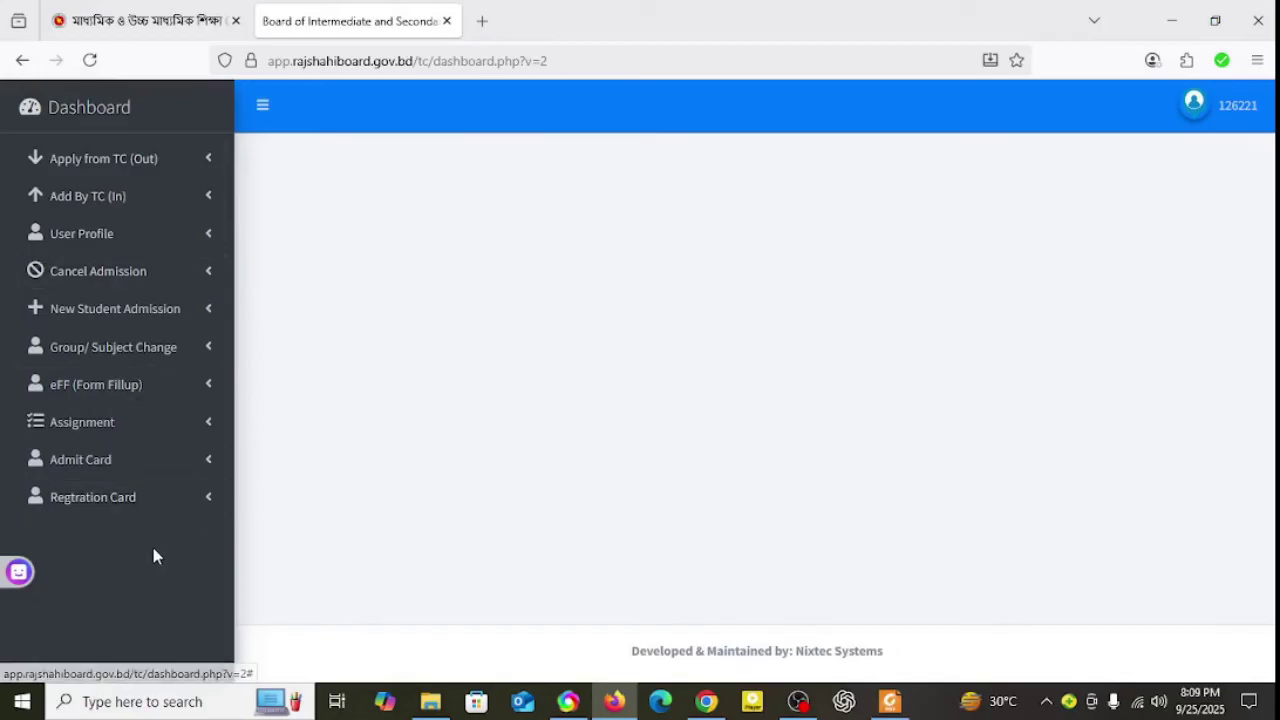
pyautogui.click(102, 503)
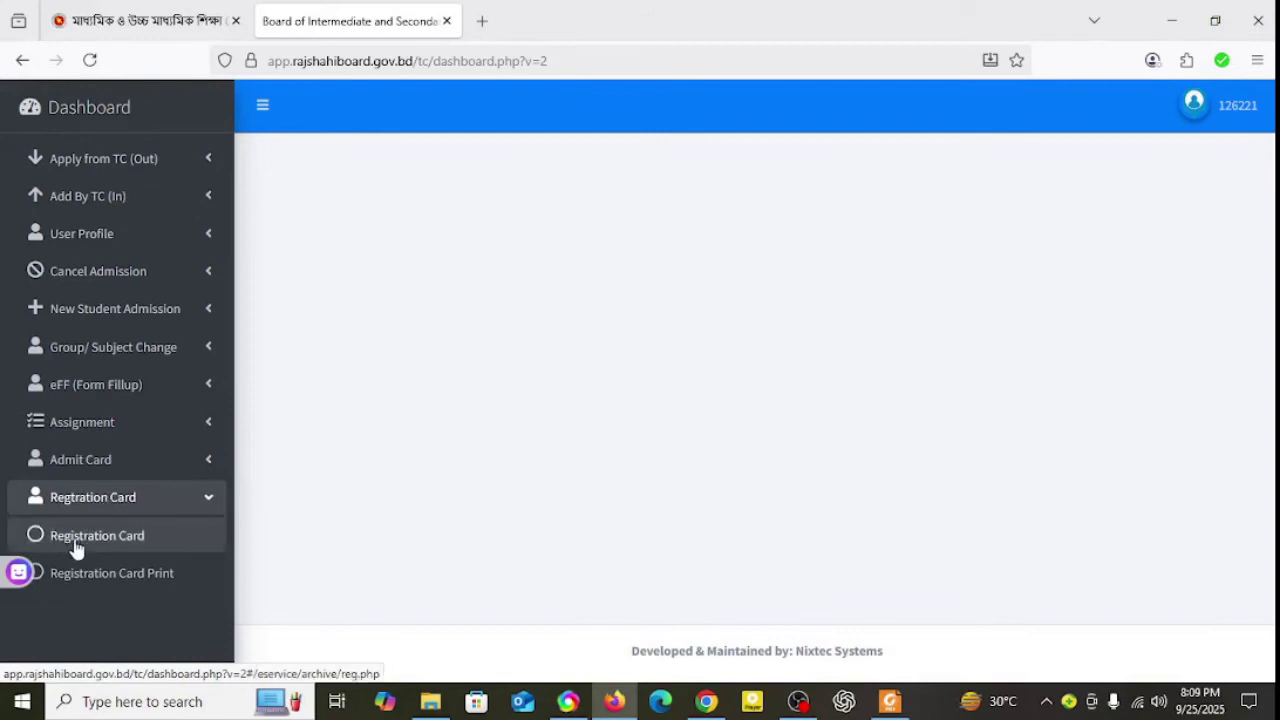
pyautogui.click(82, 545)
pyautogui.click(90, 543)
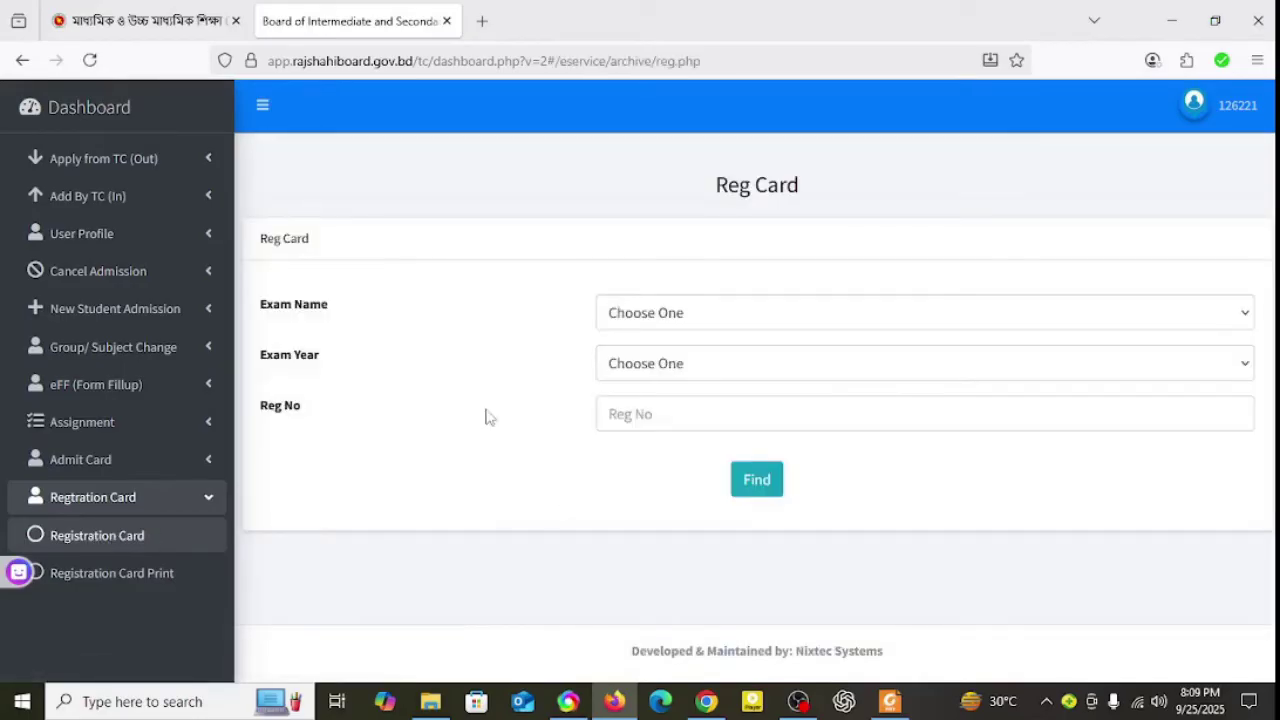
# Step: Choose Class SIX as Exam Name and 2024 as Exam Year, then try Find
pyautogui.click(766, 318)
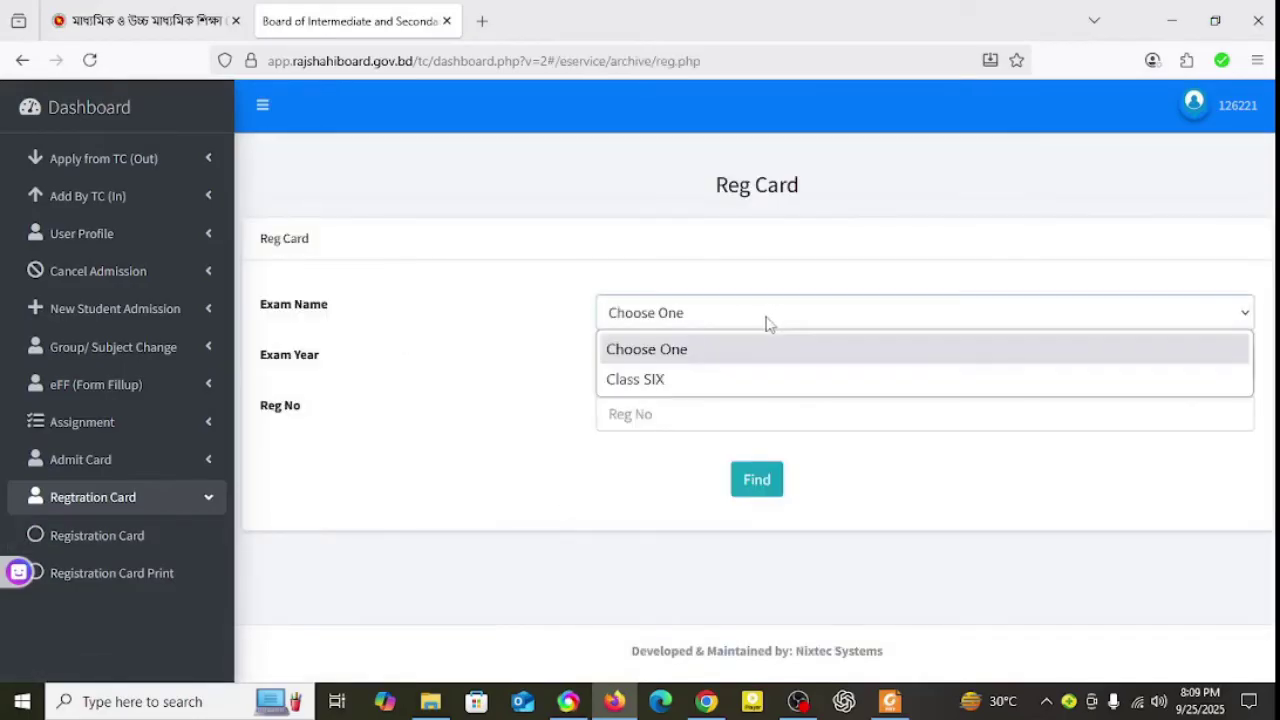
pyautogui.click(660, 379)
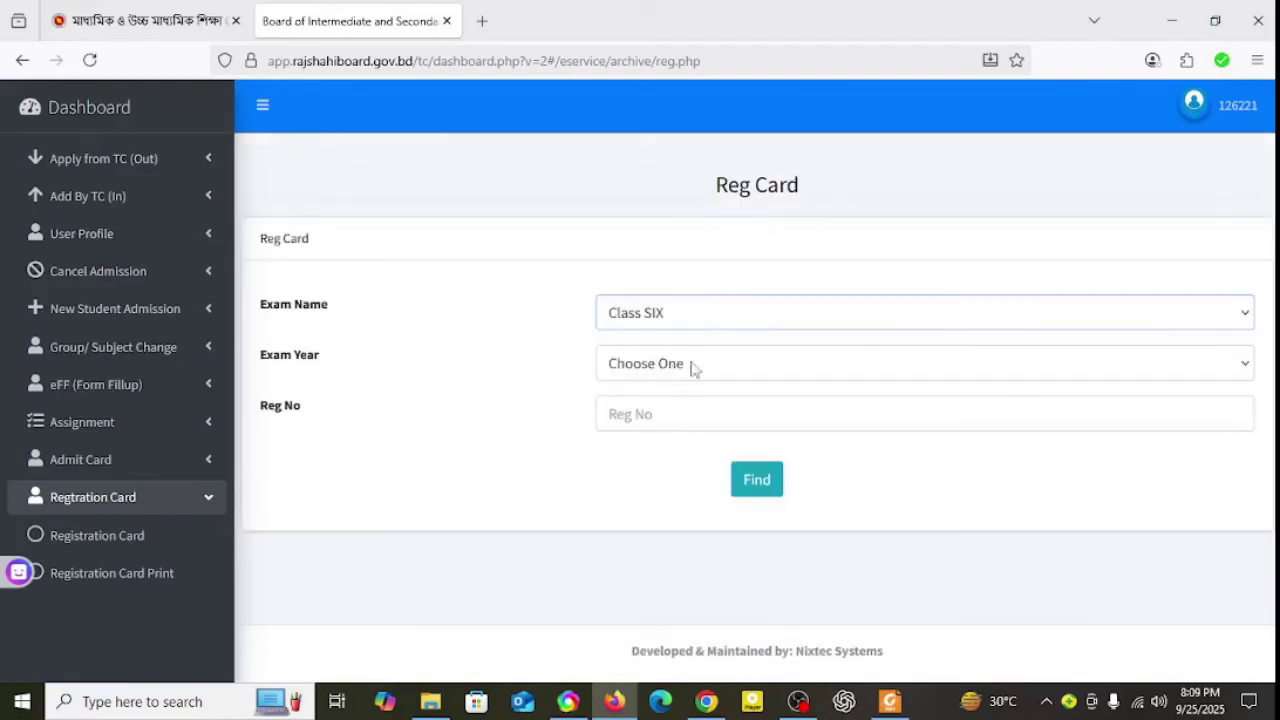
pyautogui.click(695, 368)
pyautogui.click(646, 426)
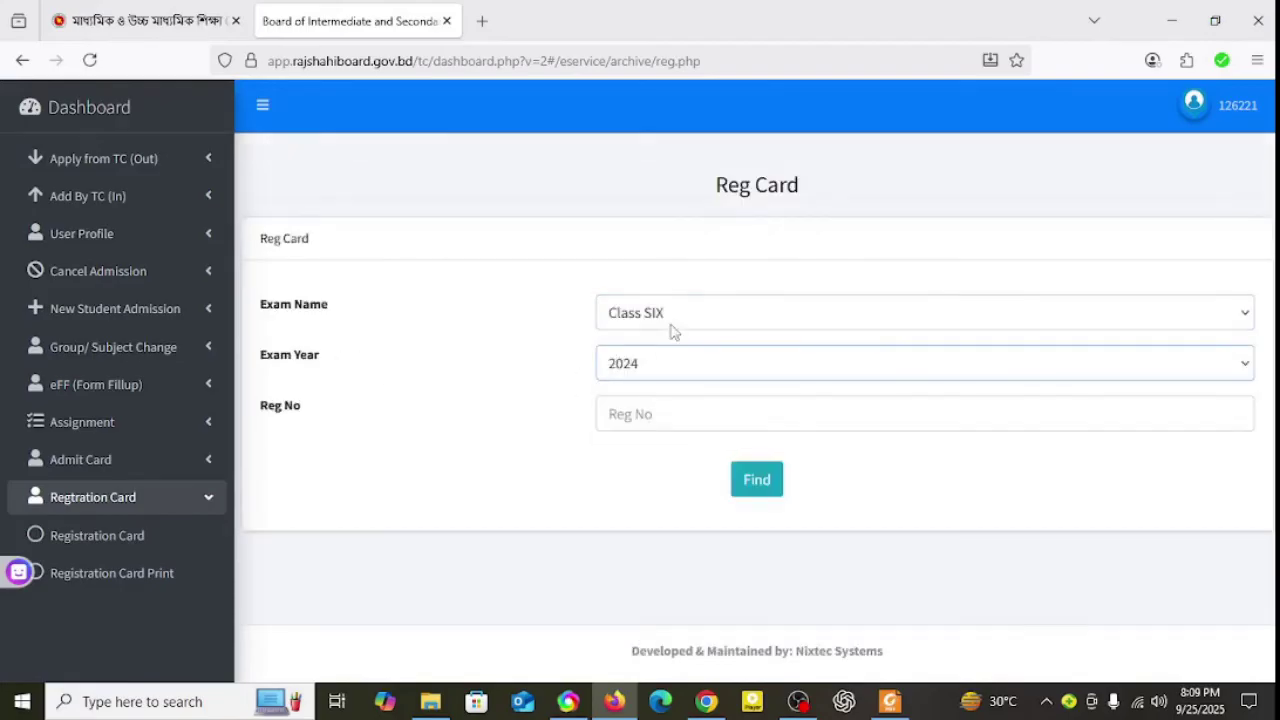
pyautogui.click(684, 422)
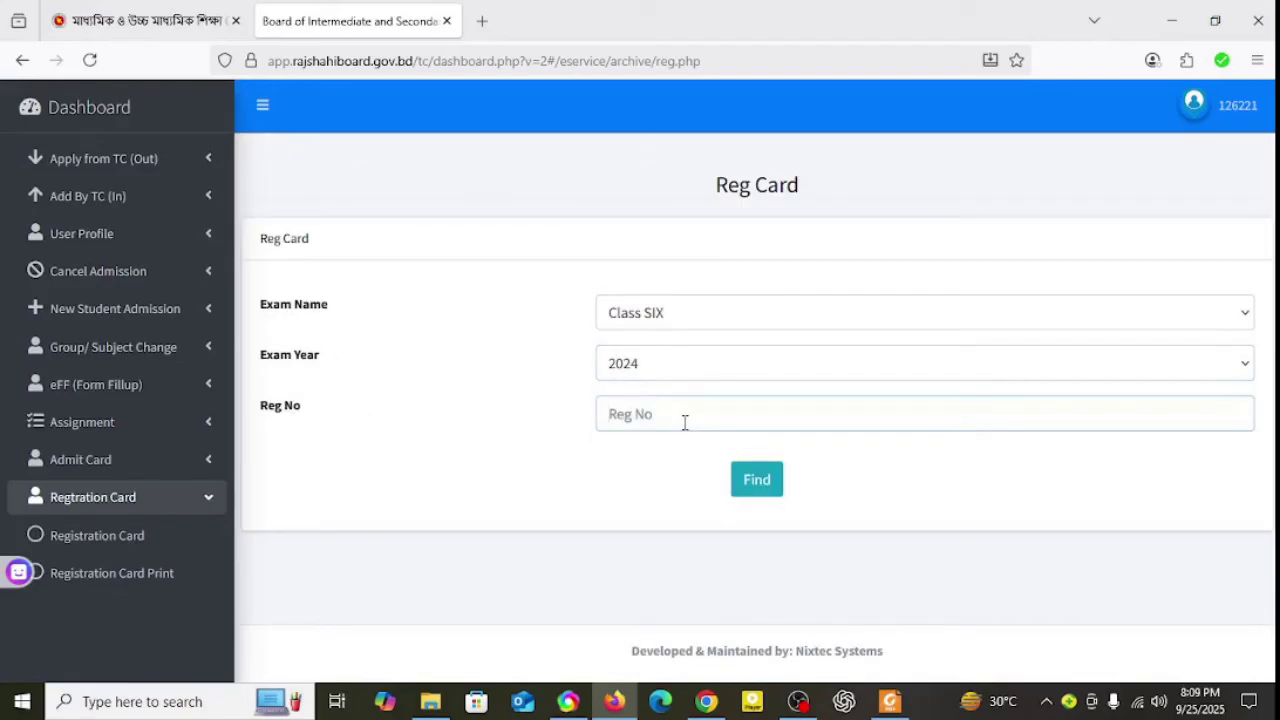
pyautogui.click(757, 480)
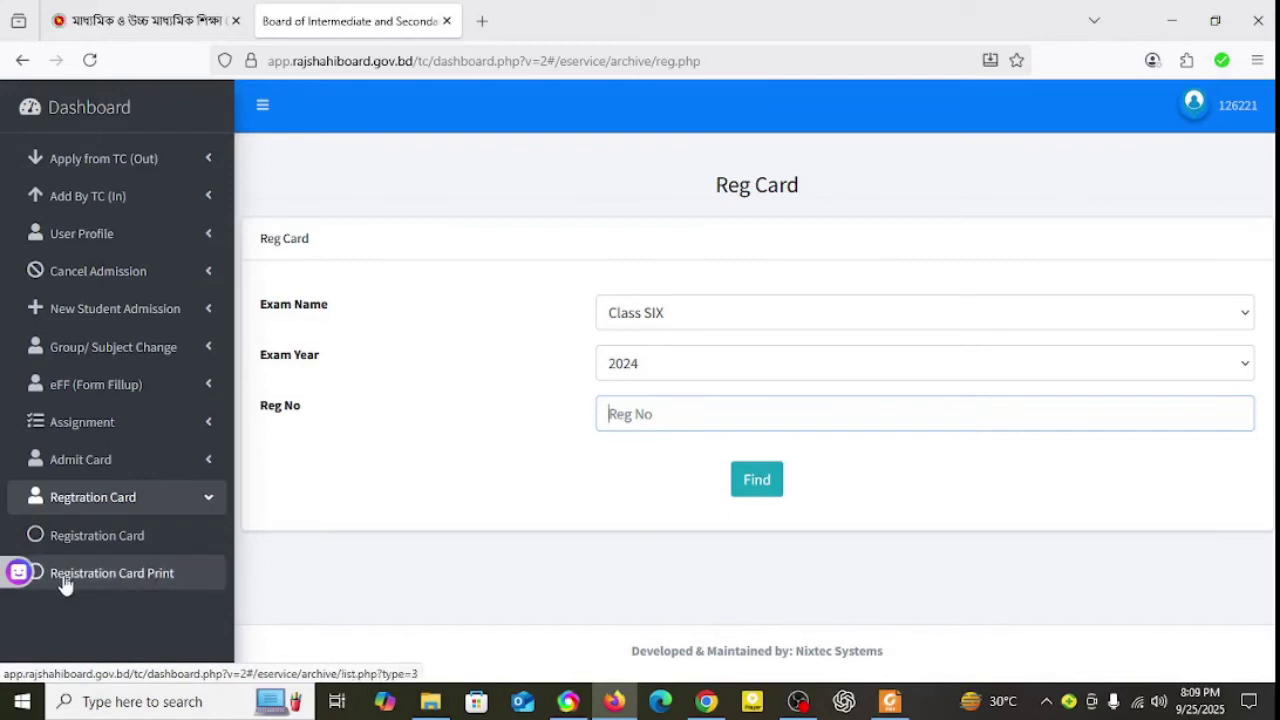
# Step: List Class SIX registration cards at 100 entries per page and open their download in a new tab
pyautogui.click(152, 582)
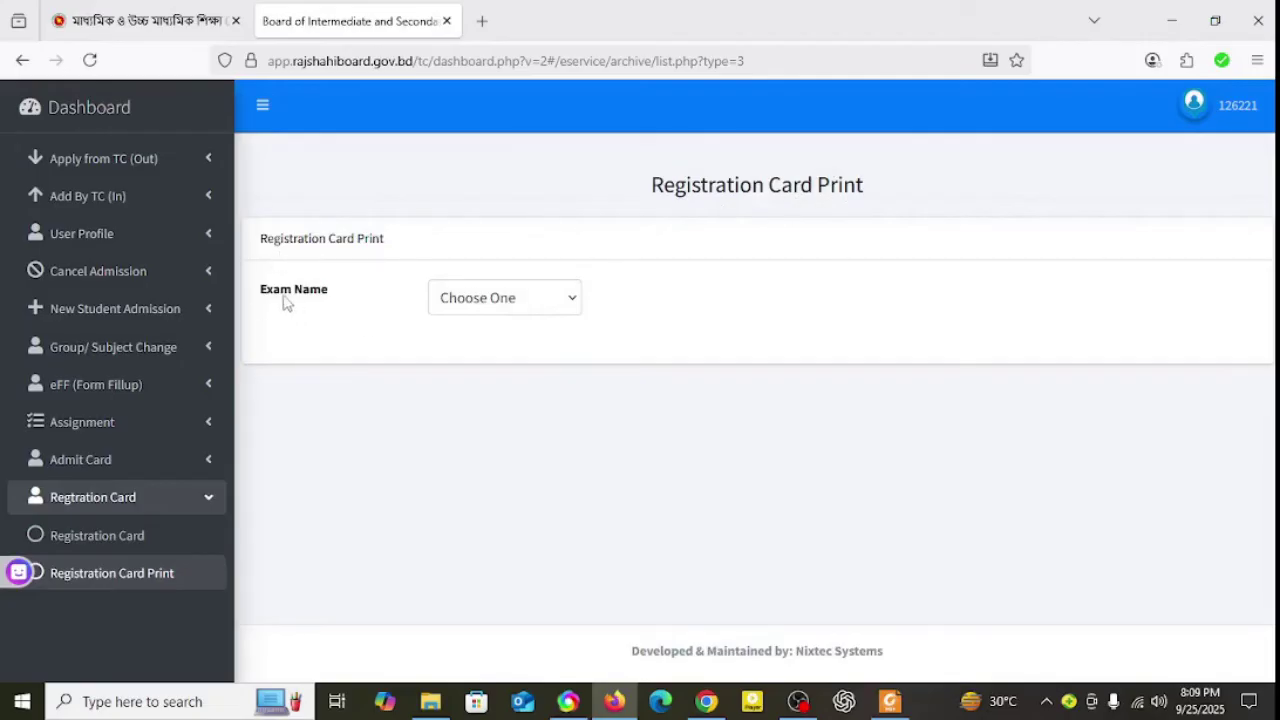
pyautogui.click(552, 300)
pyautogui.click(488, 362)
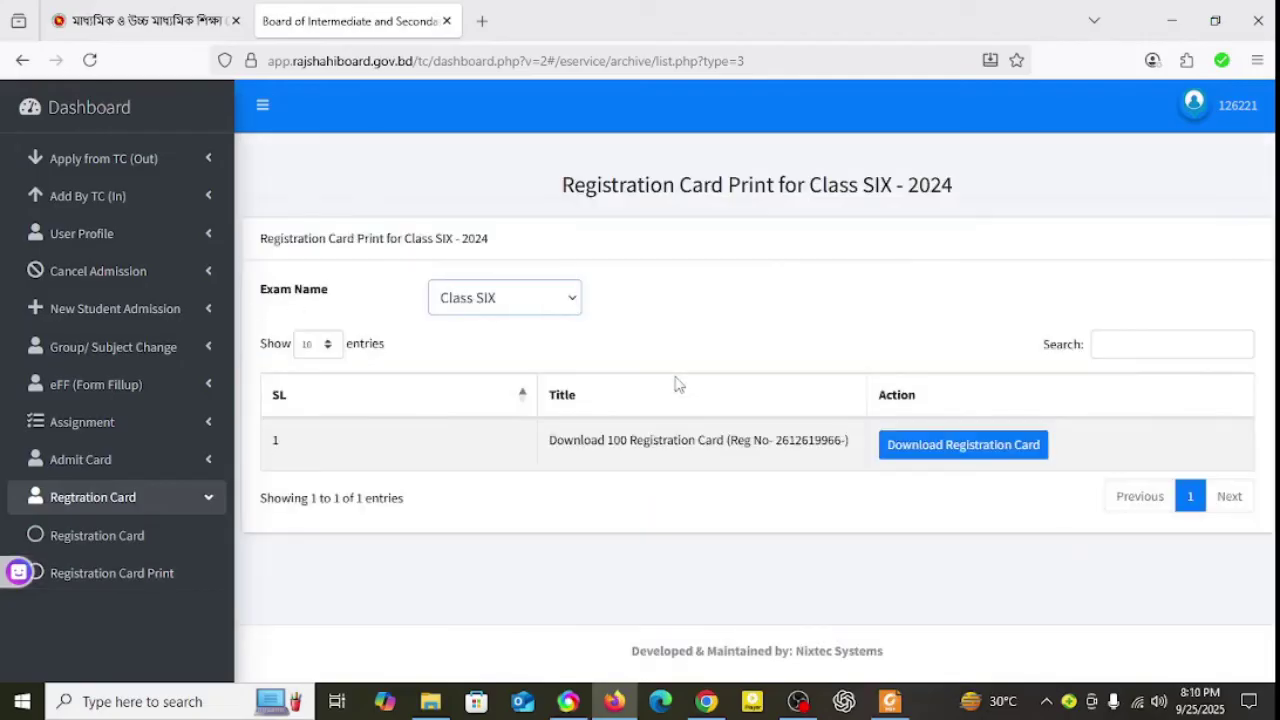
pyautogui.click(327, 348)
pyautogui.click(312, 431)
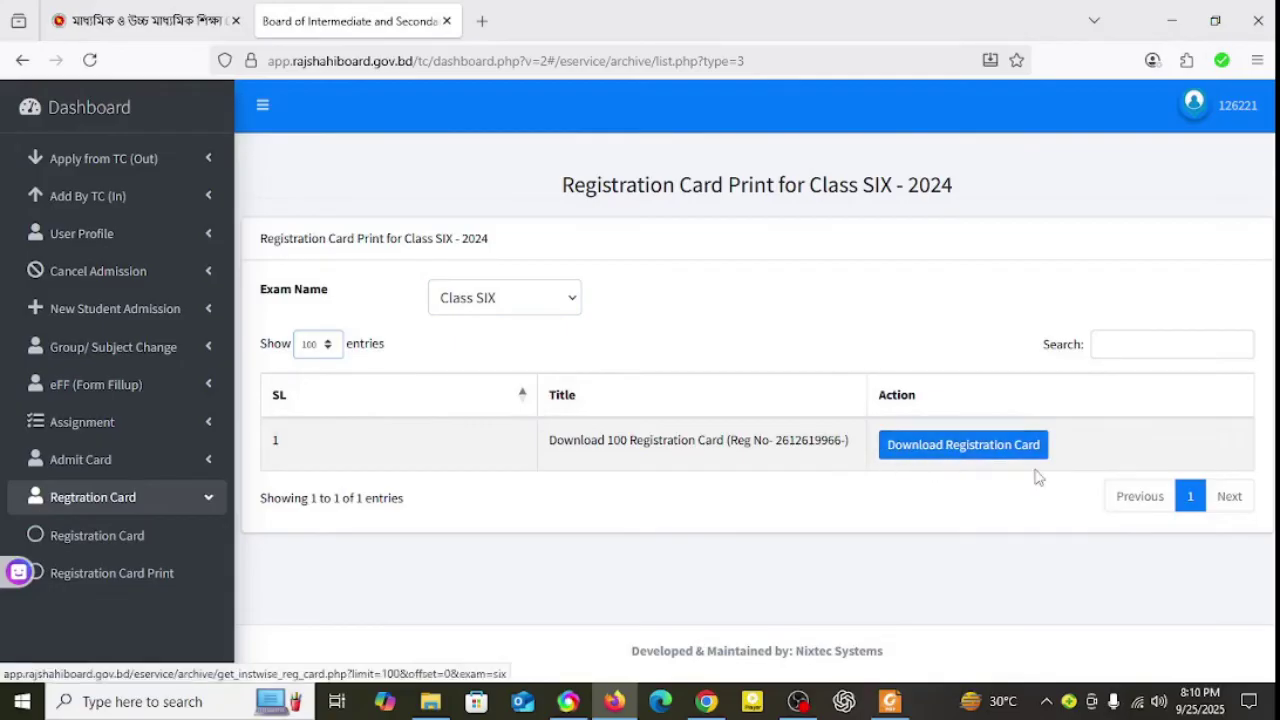
pyautogui.click(951, 453)
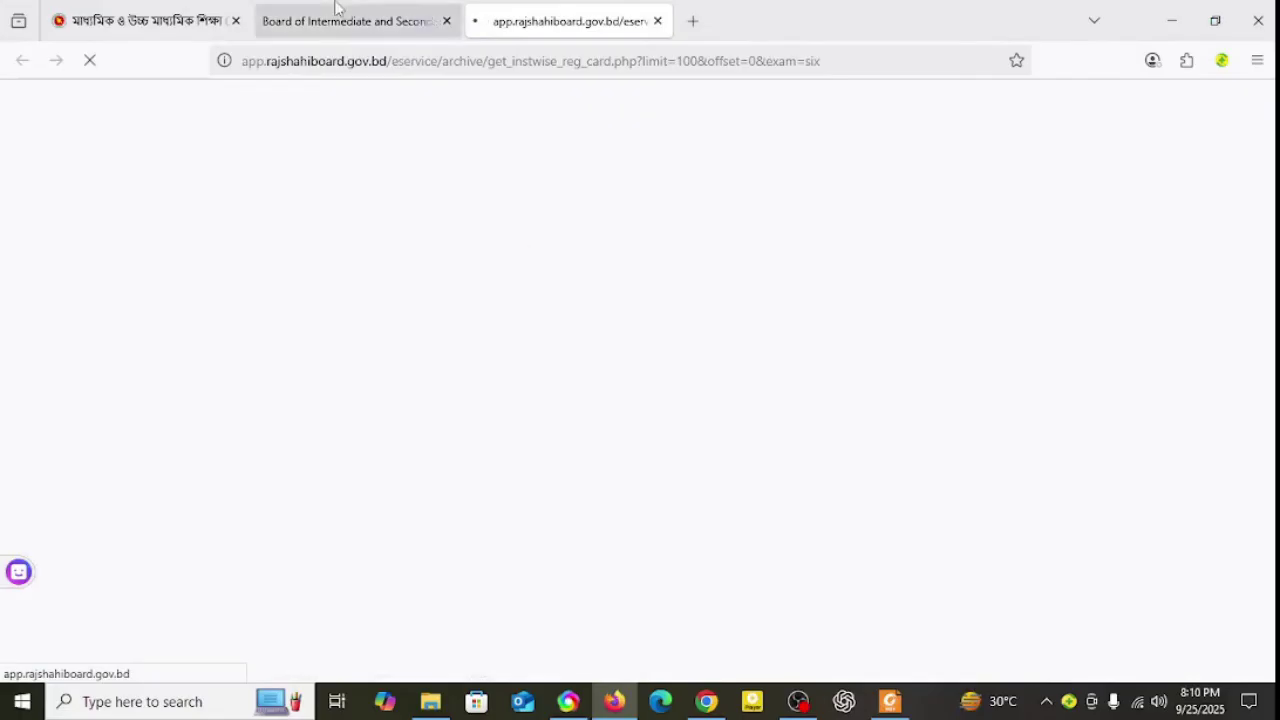
# Step: Restore and reposition the browser window, switch to the registration-card tab, and scroll through the cards
pyautogui.click(350, 21)
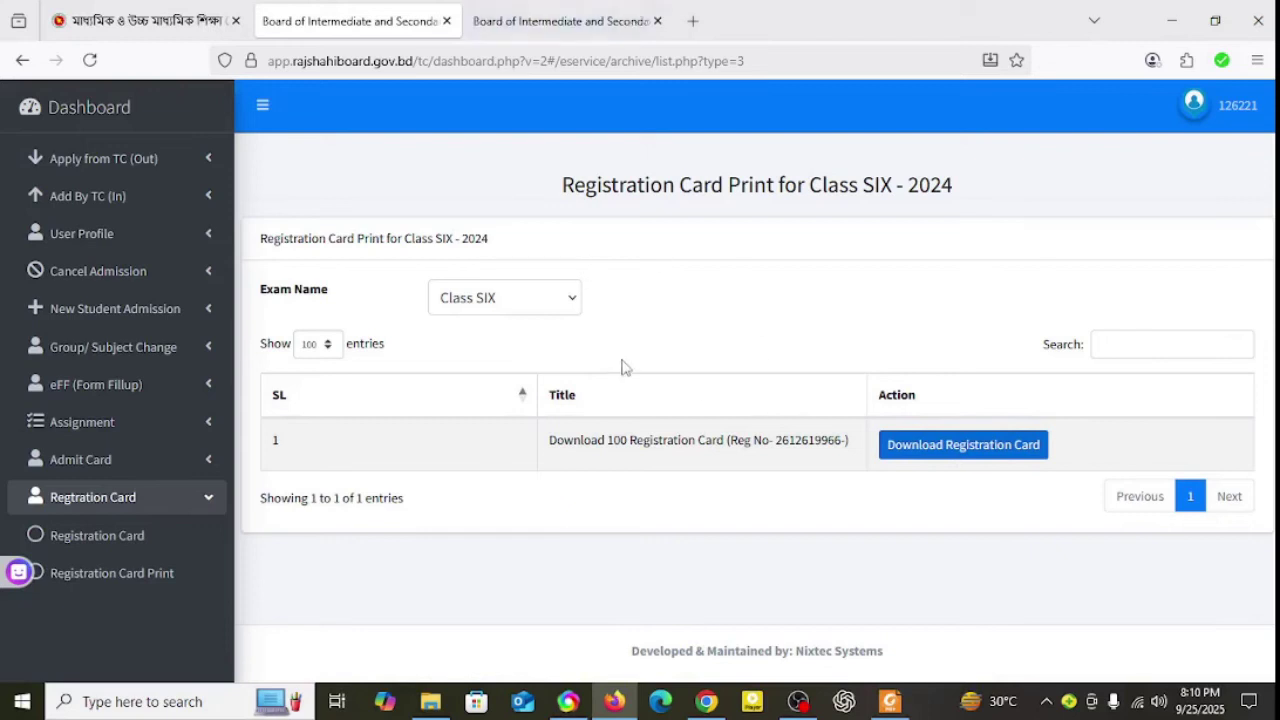
pyautogui.click(1215, 20)
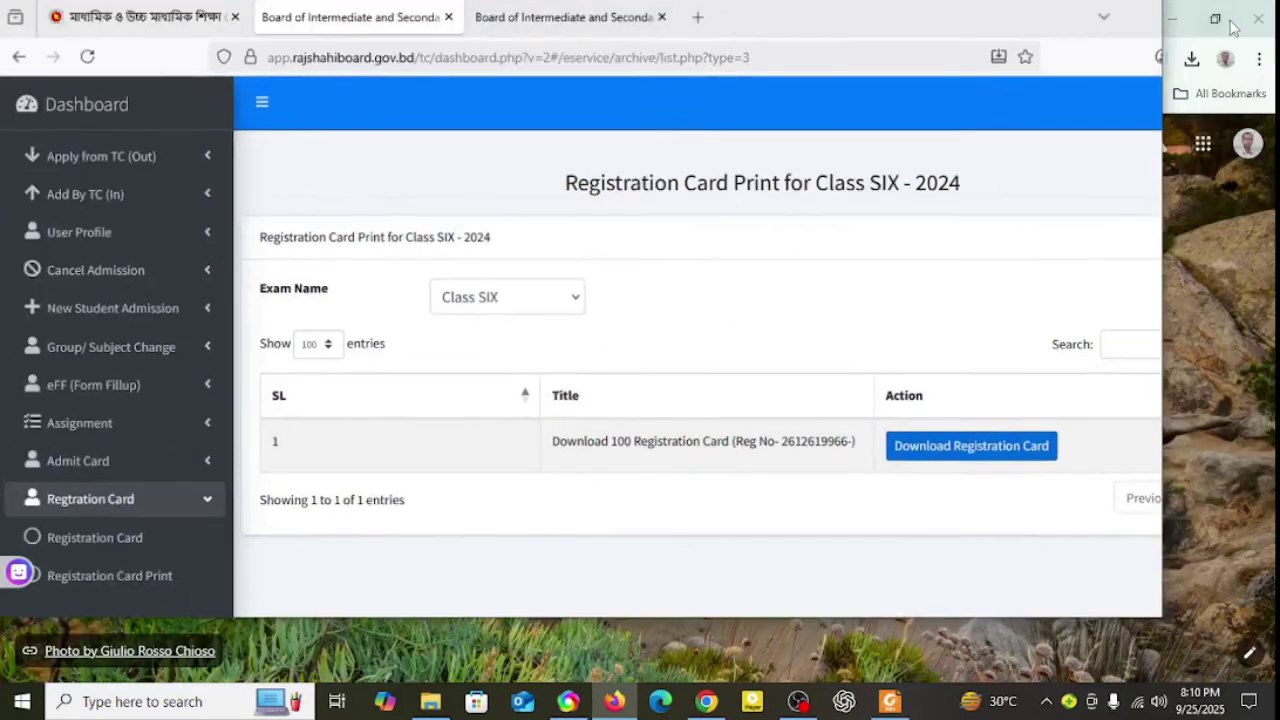
pyautogui.moveTo(893, 48); pyautogui.dragTo(894, 260)
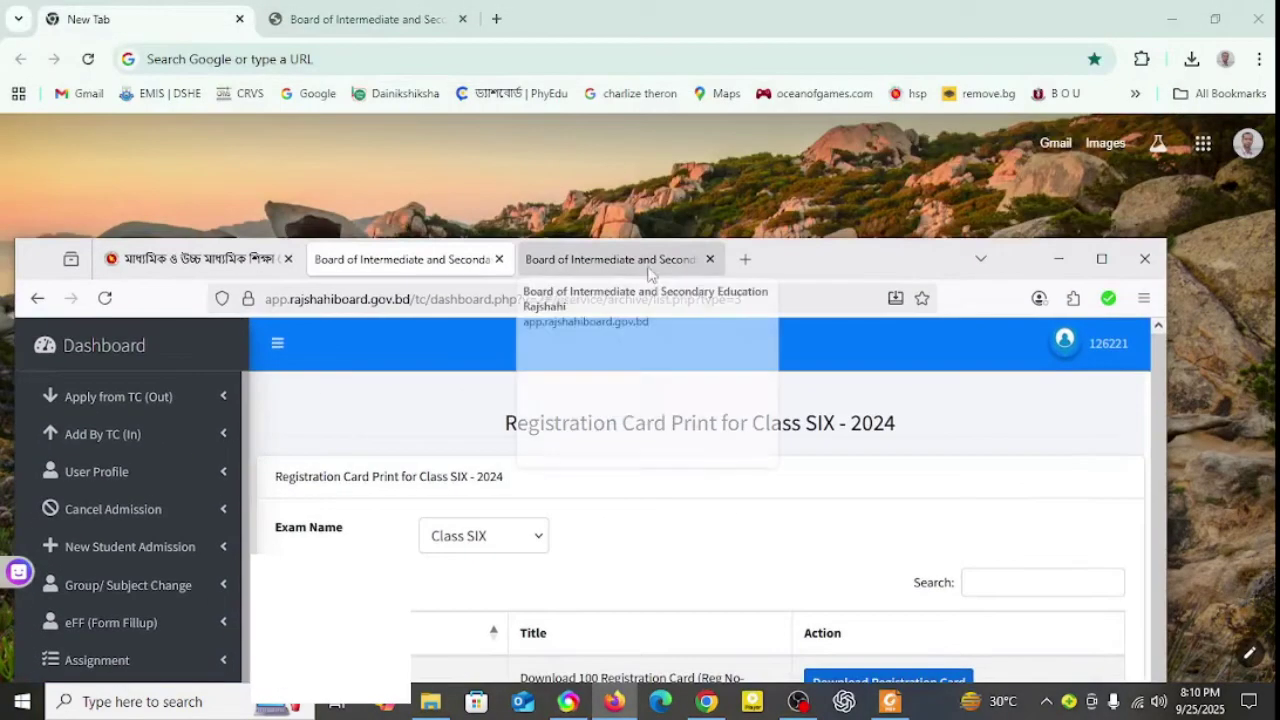
pyautogui.click(651, 258)
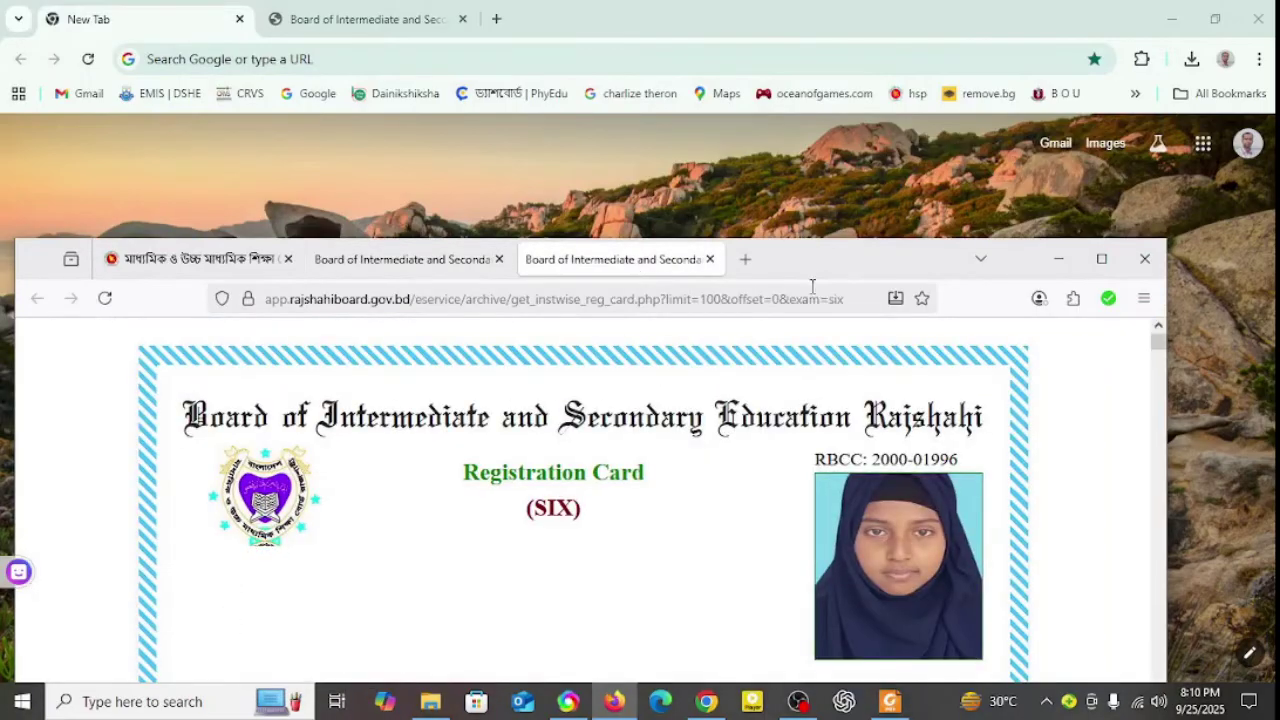
pyautogui.moveTo(828, 272)
pyautogui.mouseDown()
pyautogui.moveTo(811, 195)
pyautogui.moveTo(837, 271)
pyautogui.mouseUp()
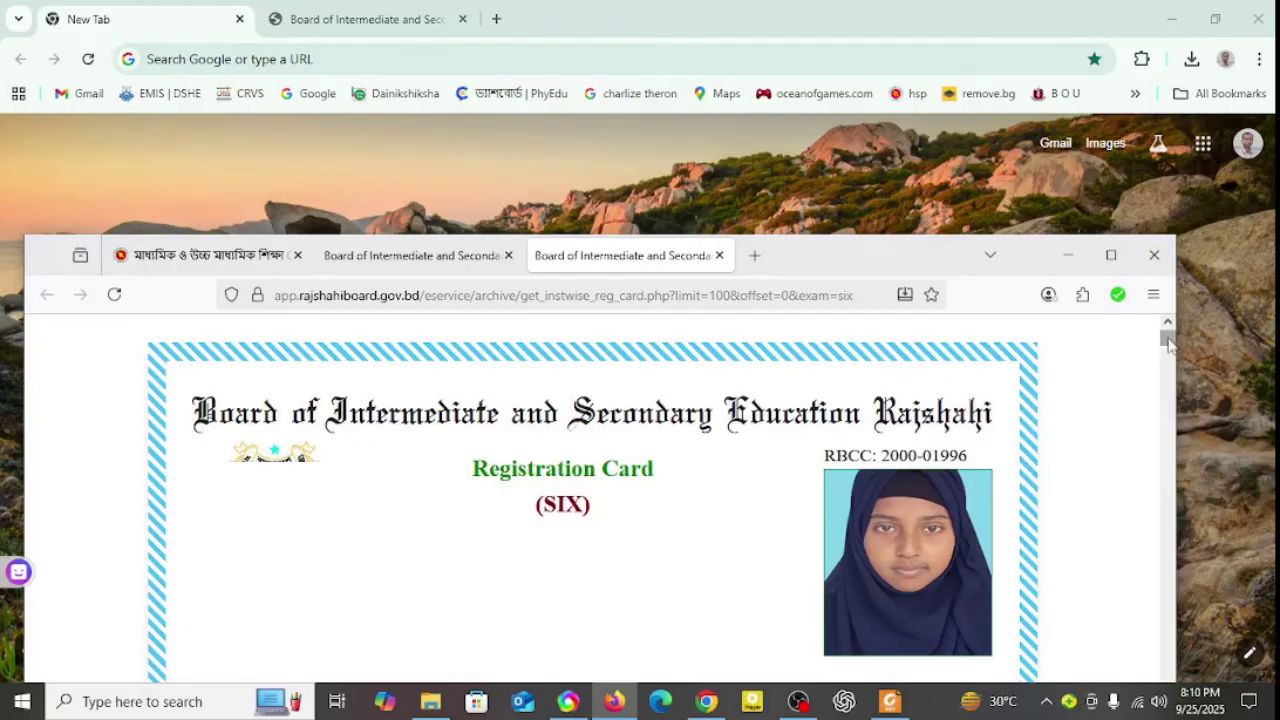
pyautogui.moveTo(1170, 344); pyautogui.dragTo(1184, 719)
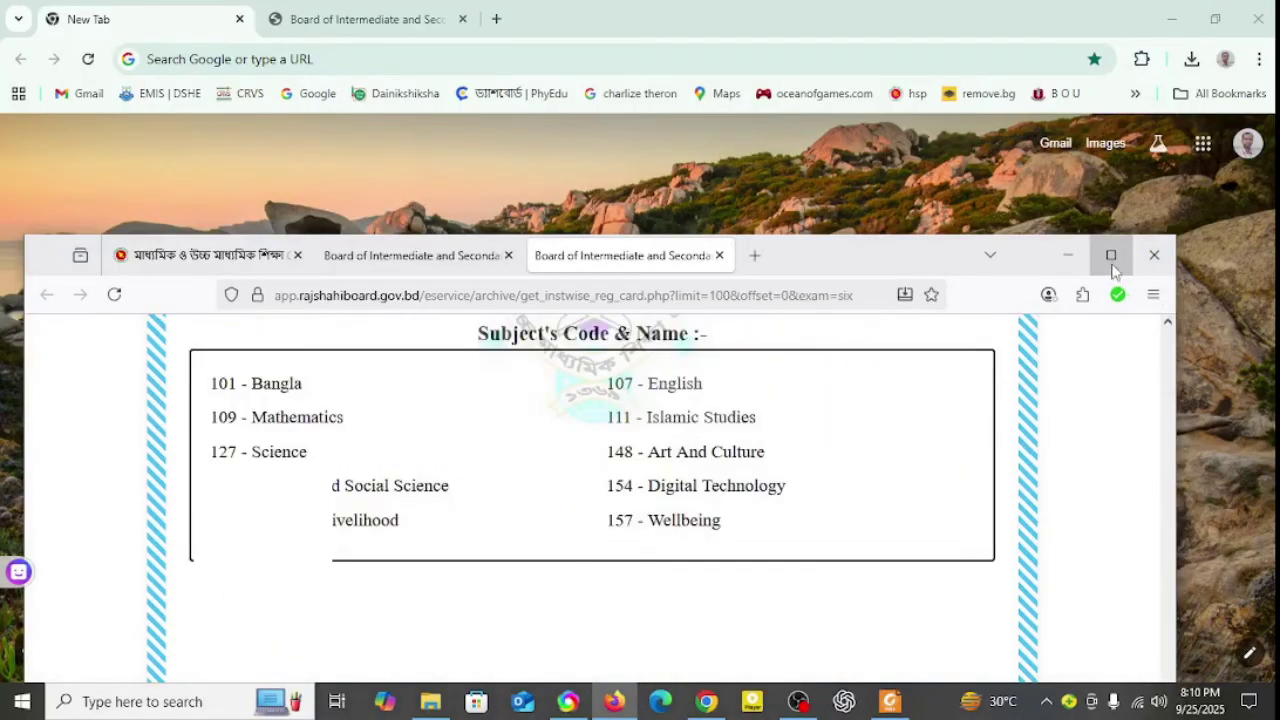
pyautogui.moveTo(935, 262); pyautogui.dragTo(971, 69)
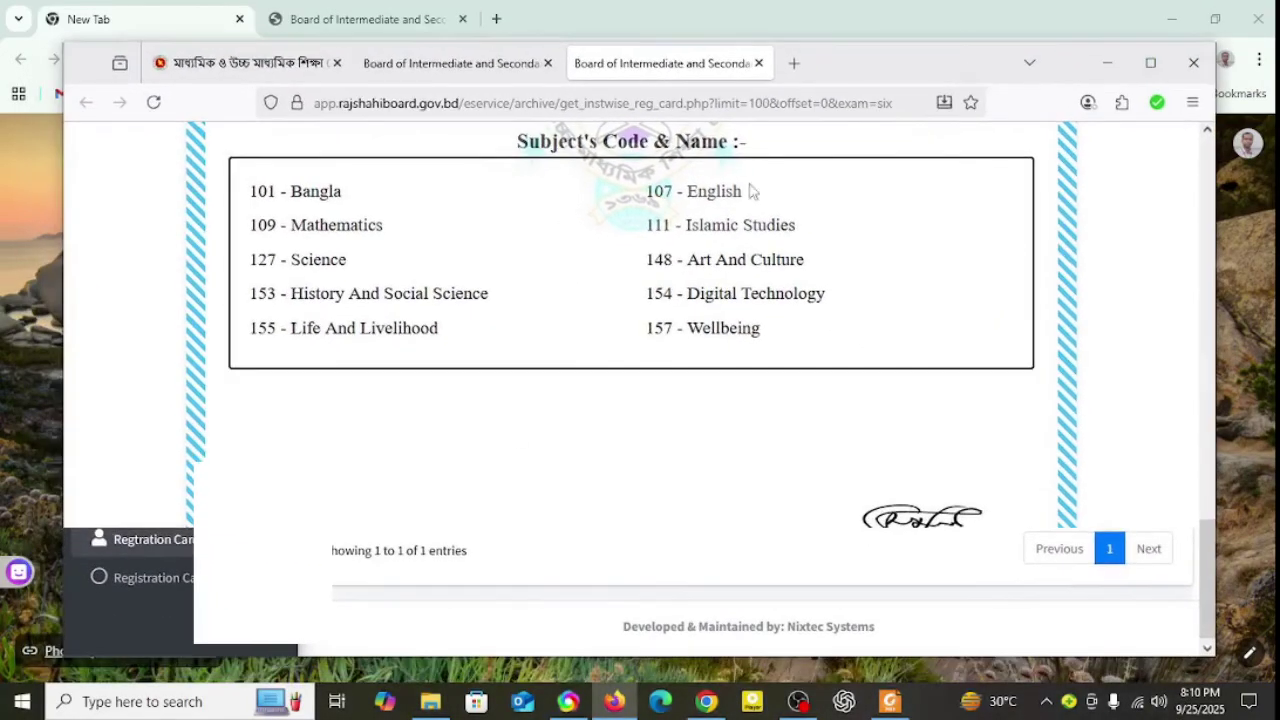
pyautogui.scroll(-5, 666, 540)
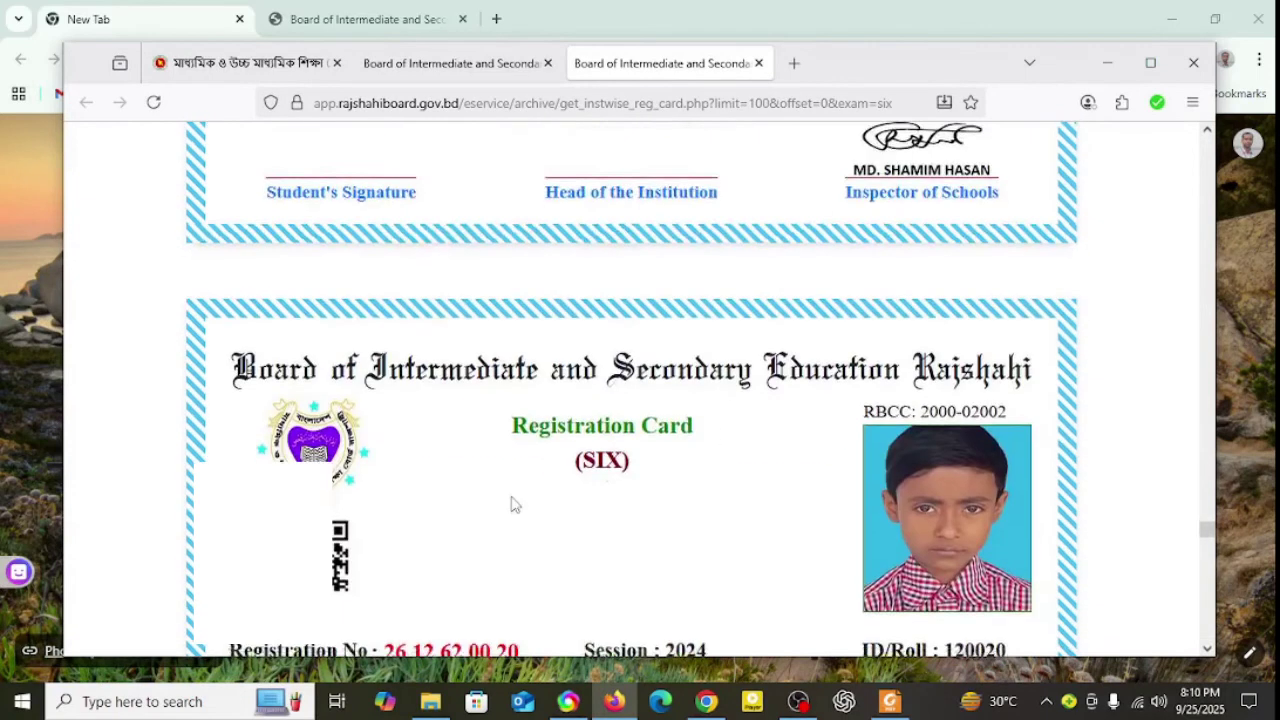
pyautogui.moveTo(1206, 532); pyautogui.dragTo(1206, 640)
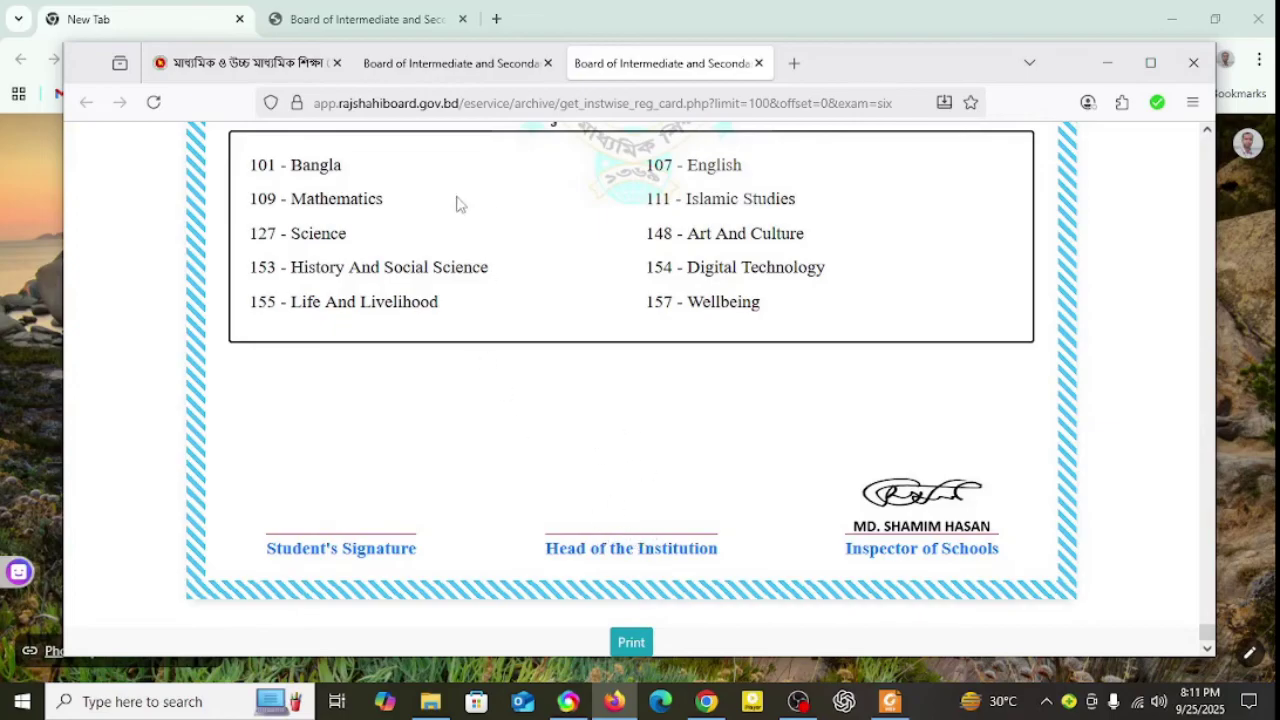
pyautogui.click(889, 701)
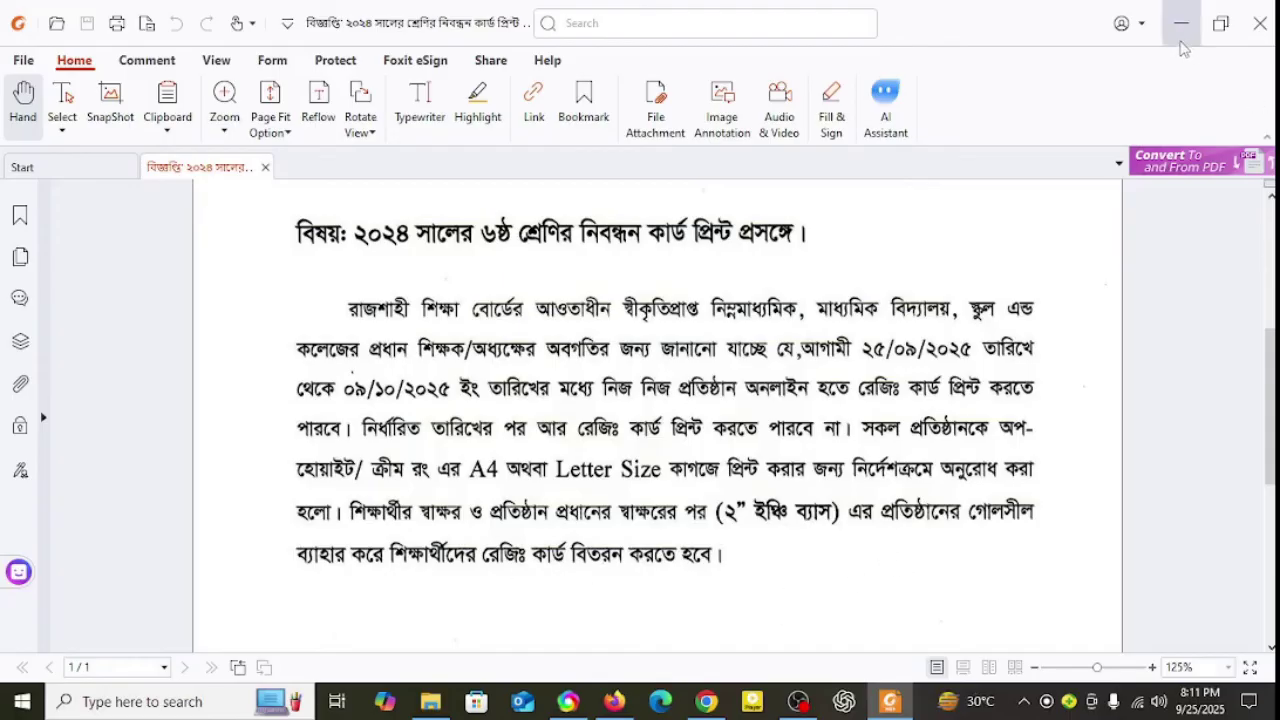
pyautogui.click(1181, 23)
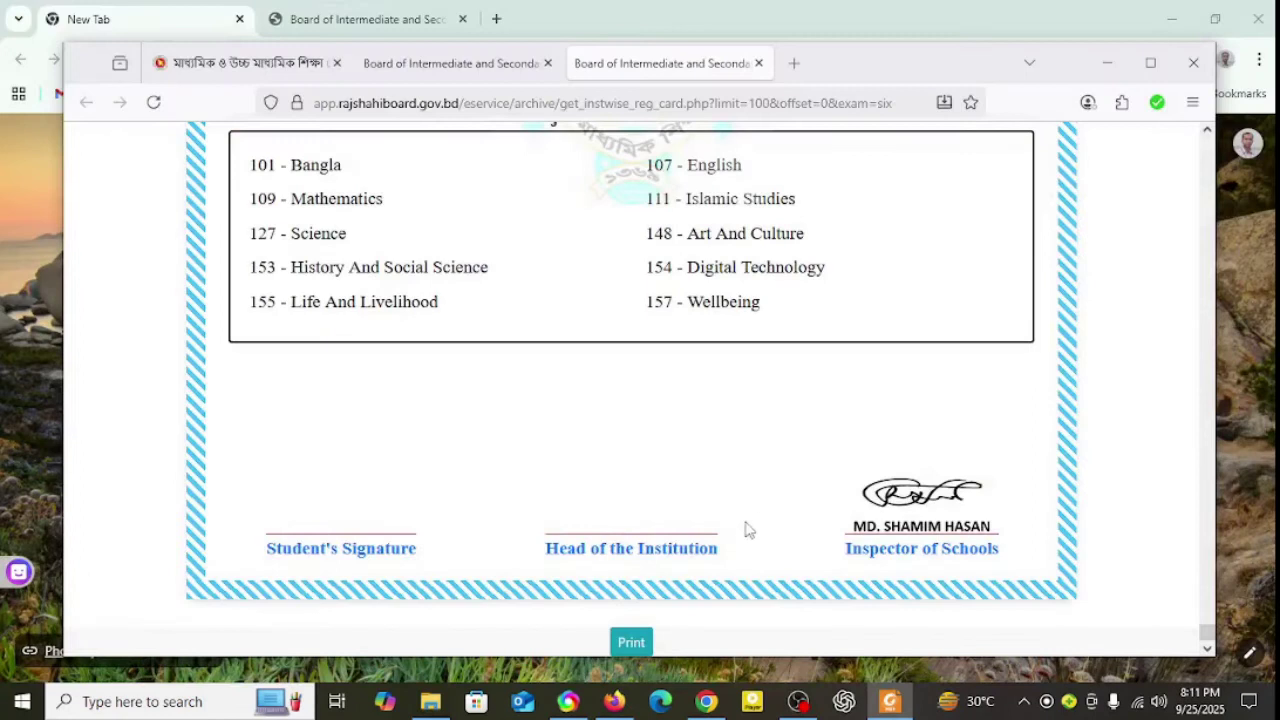
# Step: Print the cards with Destination set to Save to PDF, previewing all 70 pages
pyautogui.click(633, 643)
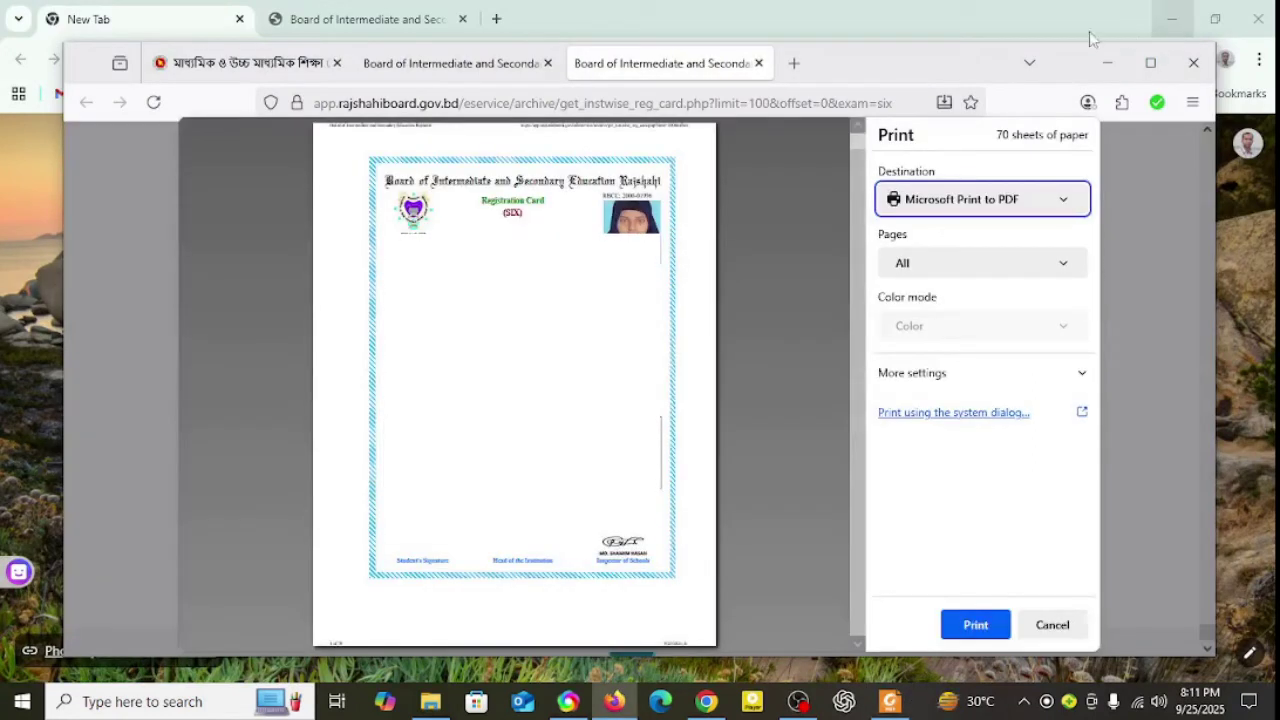
pyautogui.click(1150, 63)
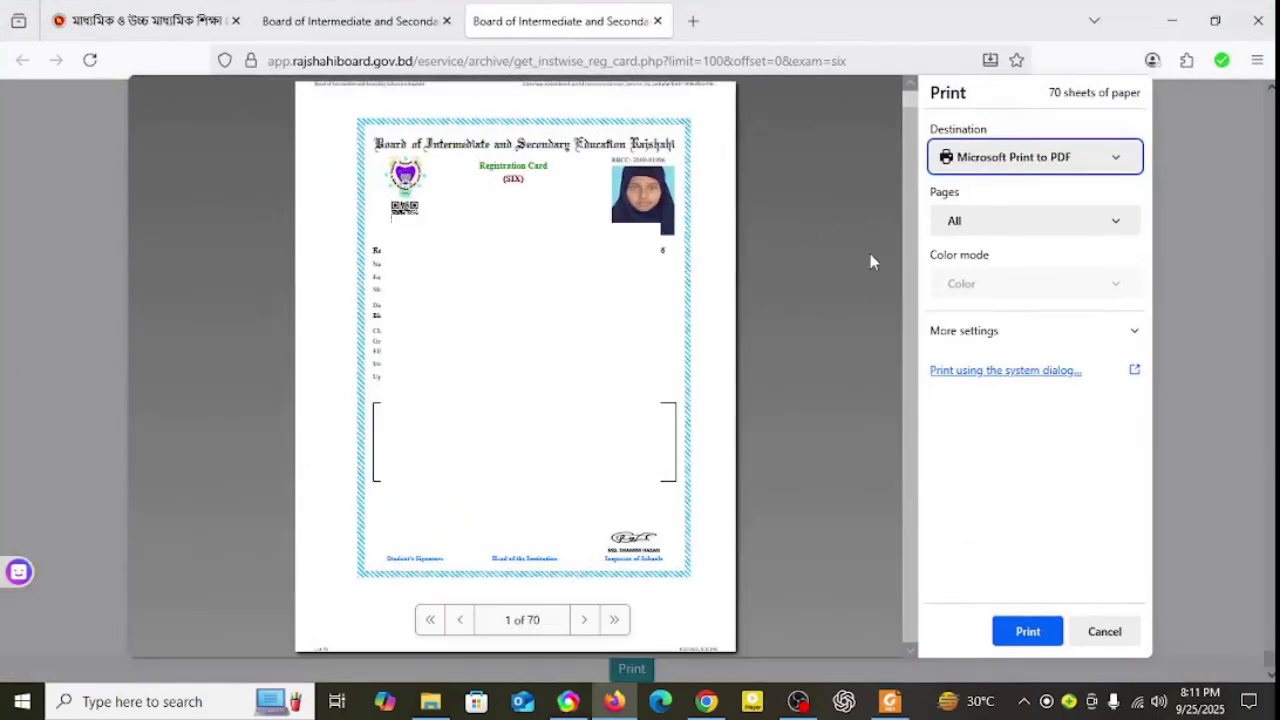
pyautogui.click(890, 705)
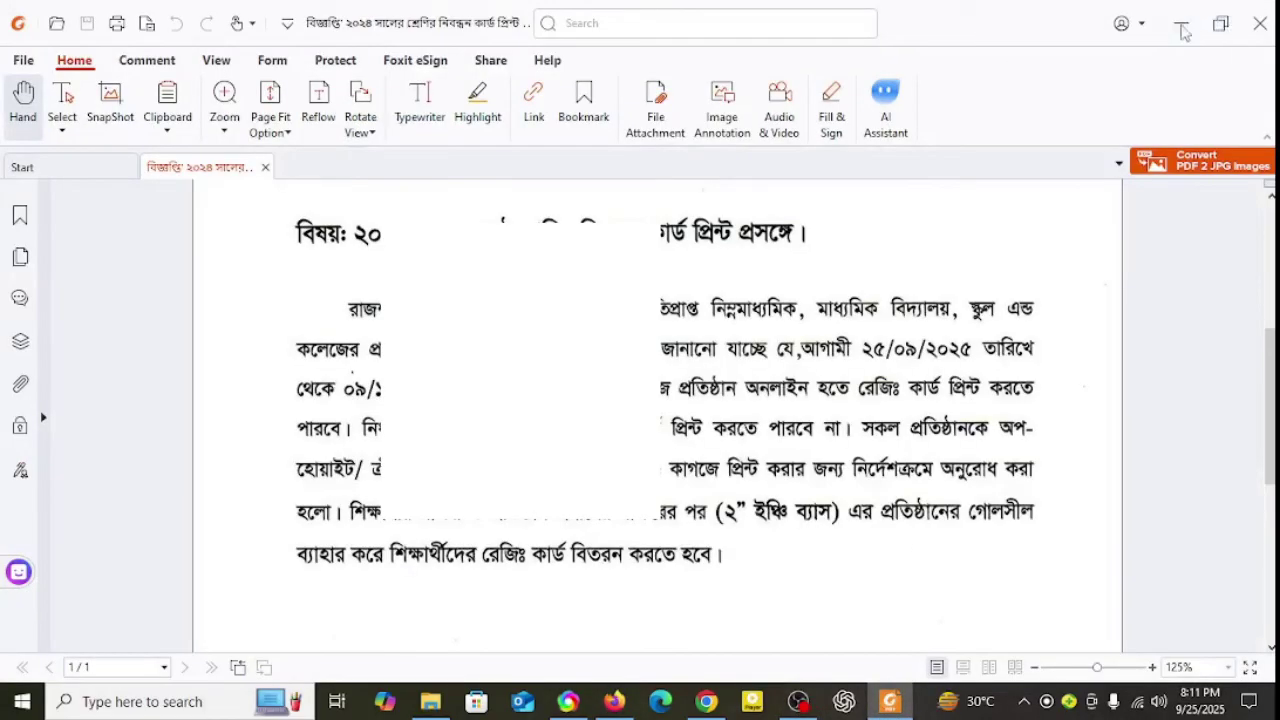
pyautogui.click(1181, 27)
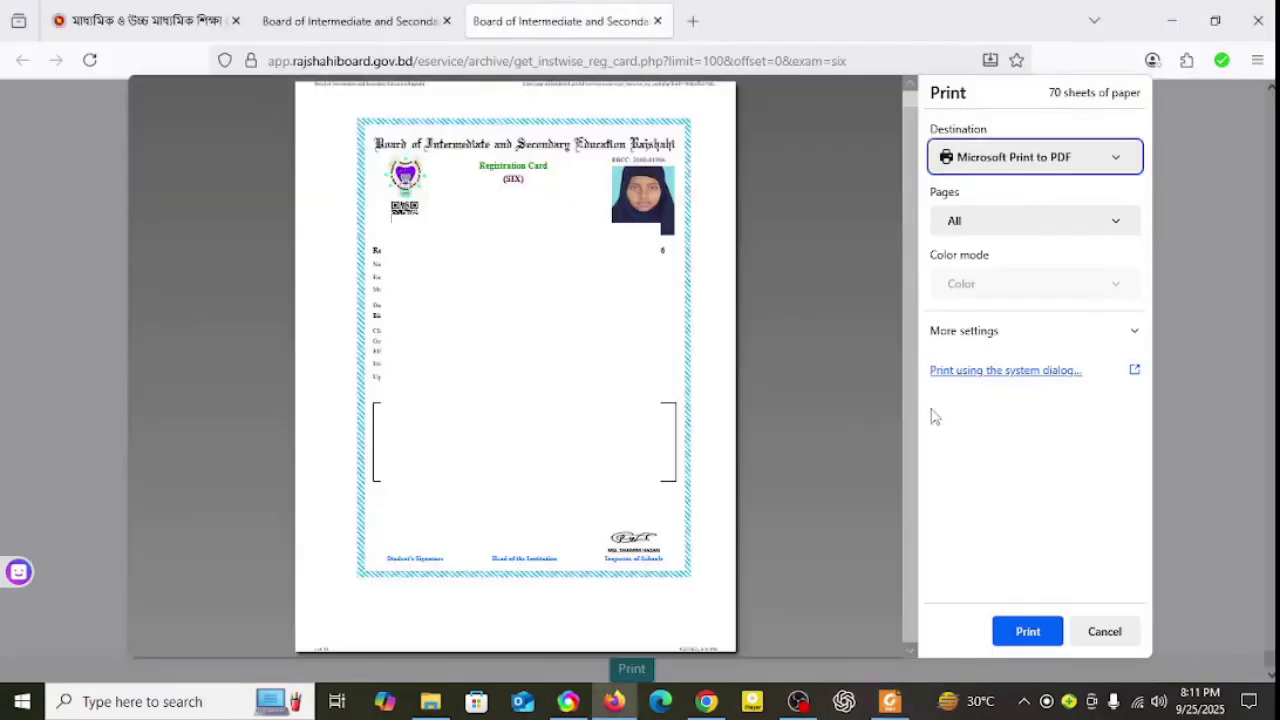
pyautogui.click(1078, 160)
pyautogui.click(969, 187)
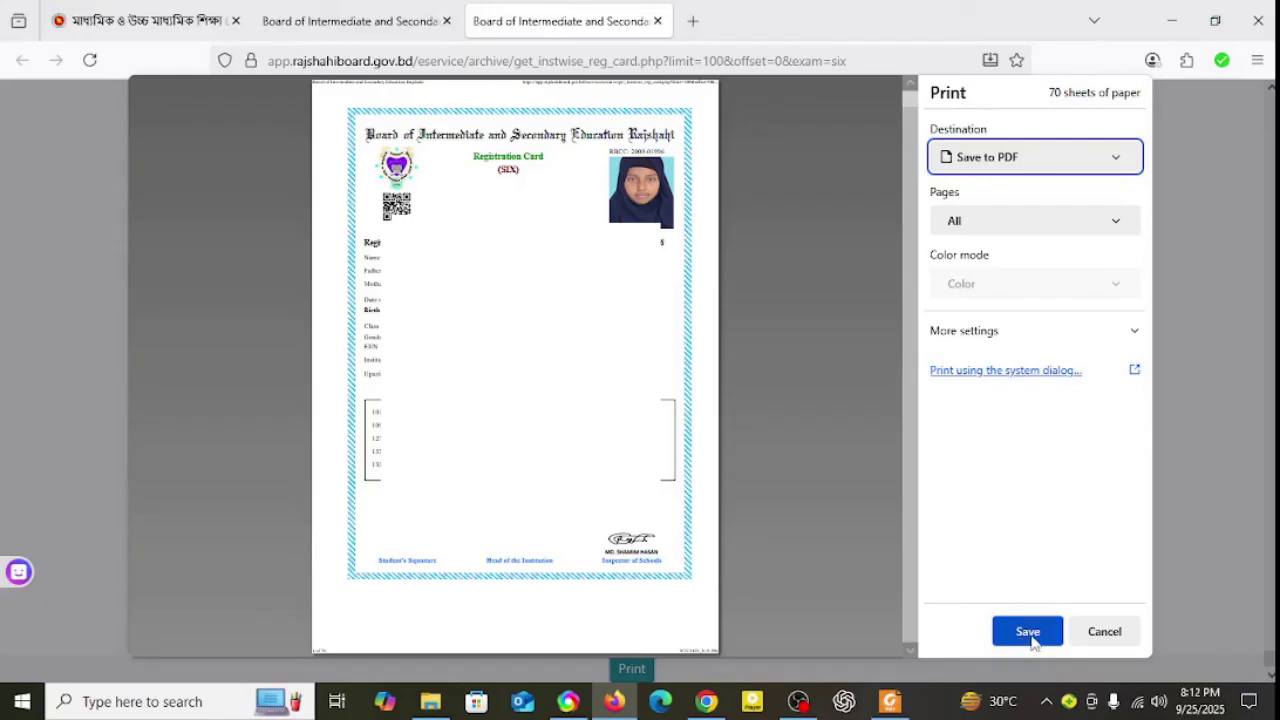
# Step: Save the PDF to the Desktop as 'Board of Intermediate and Secondary Education Rajshahi'
pyautogui.click(1030, 635)
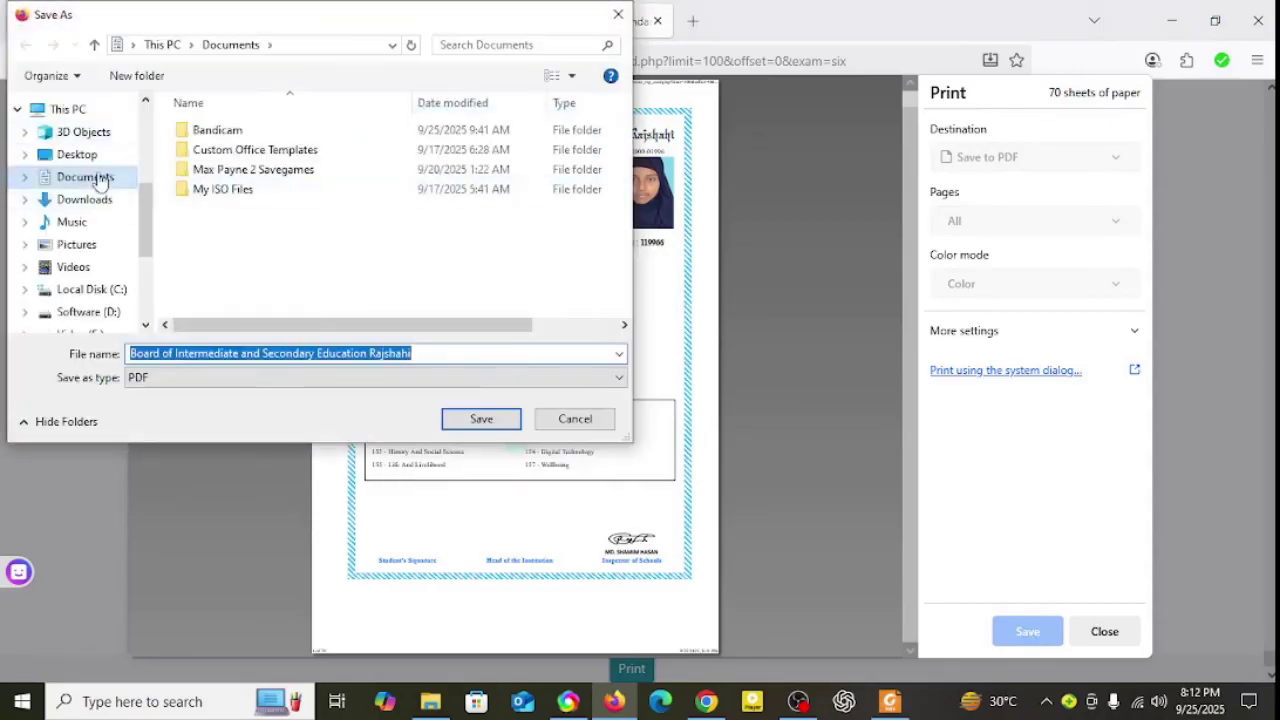
pyautogui.click(80, 154)
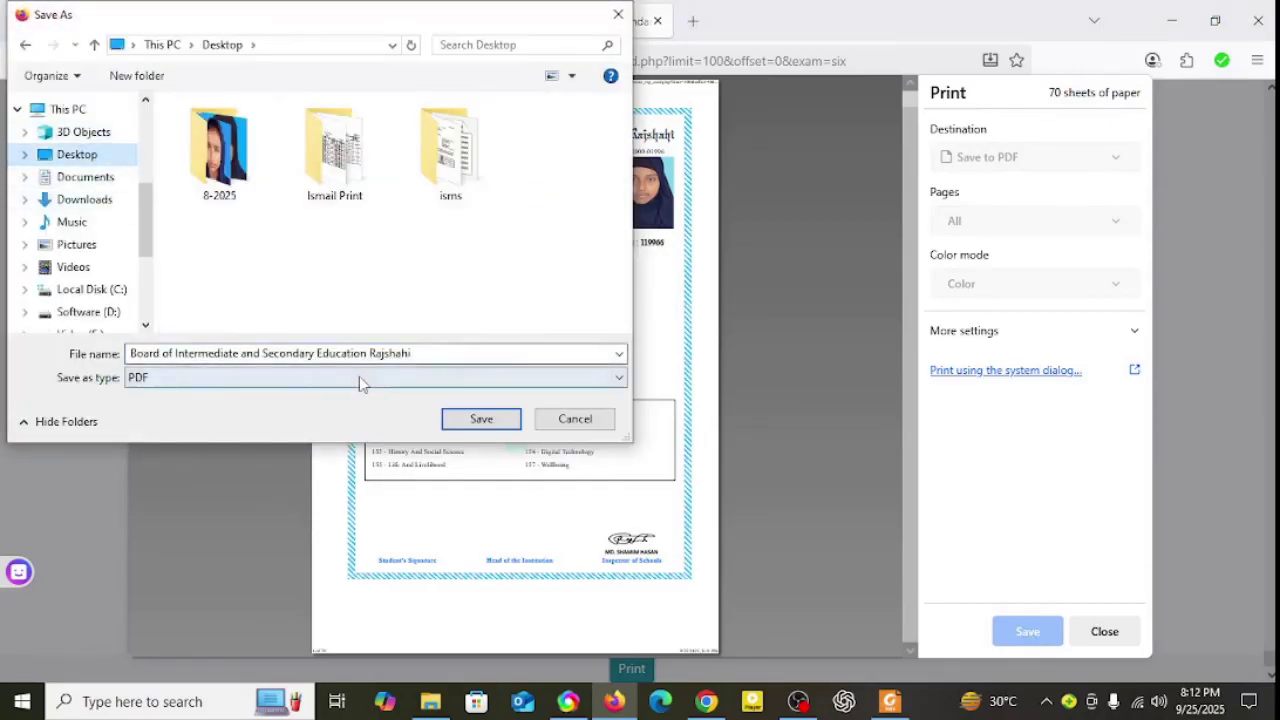
pyautogui.click(482, 419)
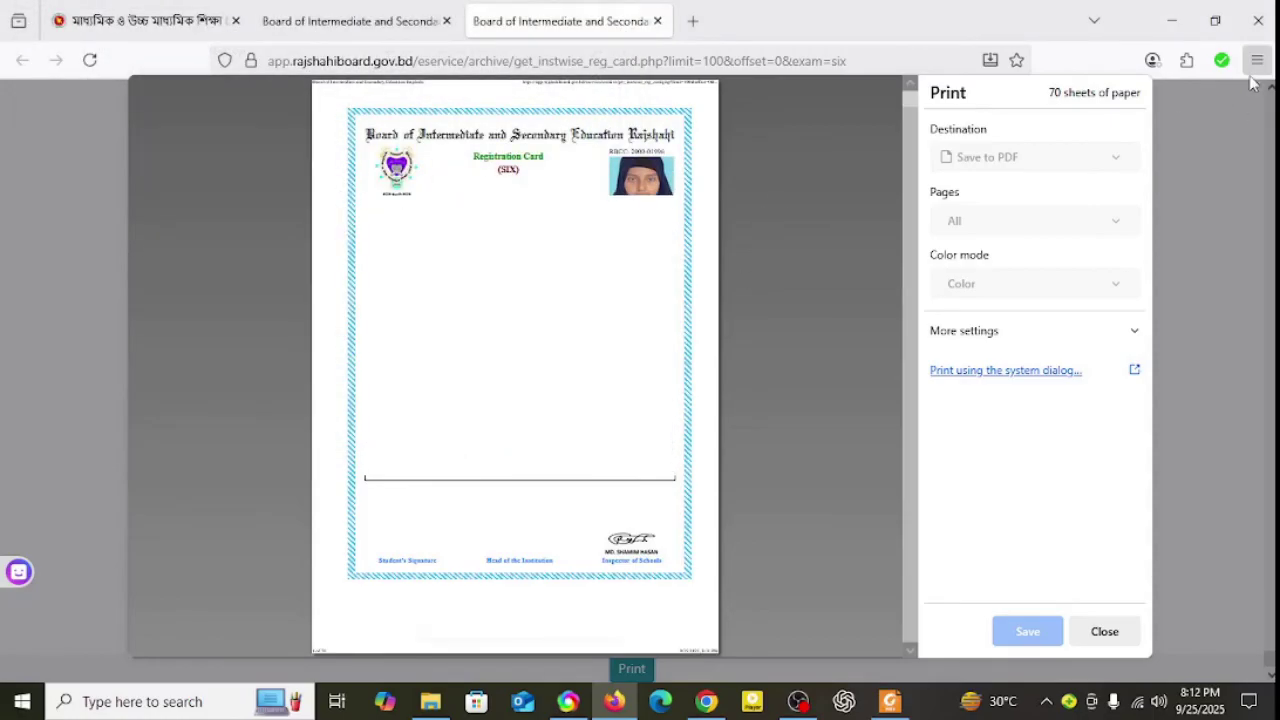
pyautogui.click(1174, 28)
pyautogui.click(1174, 28)
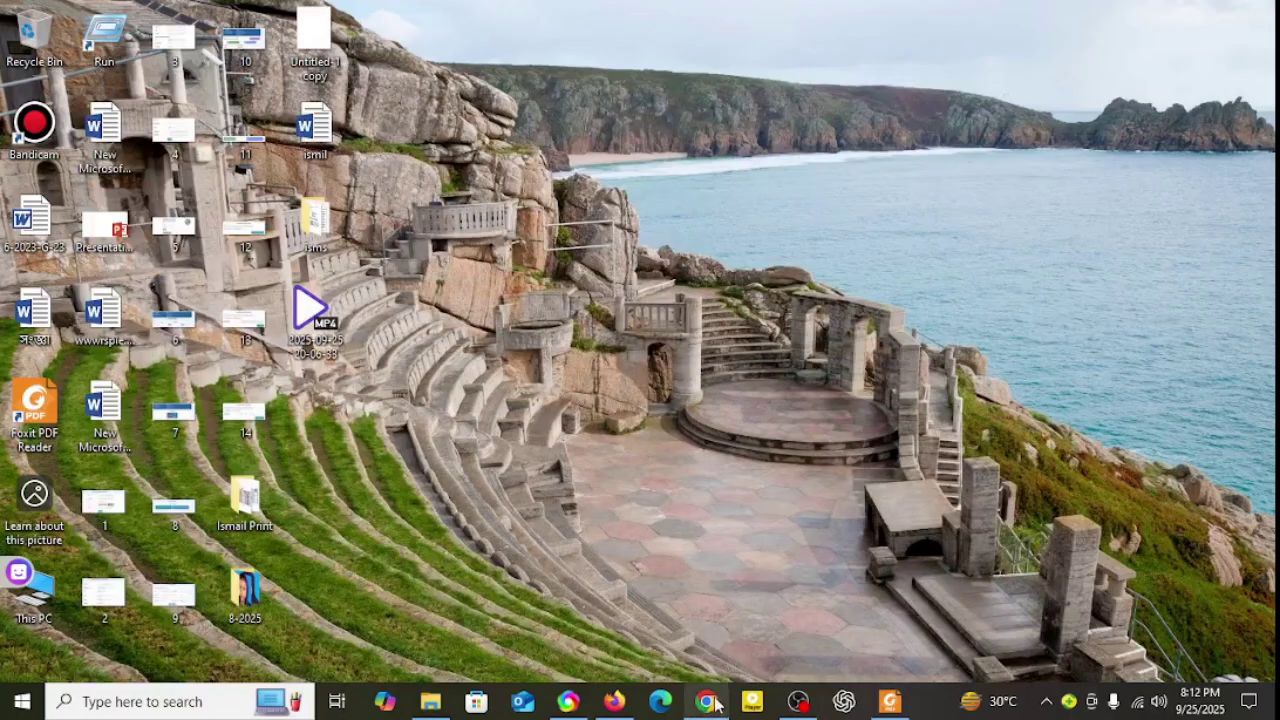
pyautogui.moveTo(712, 707)
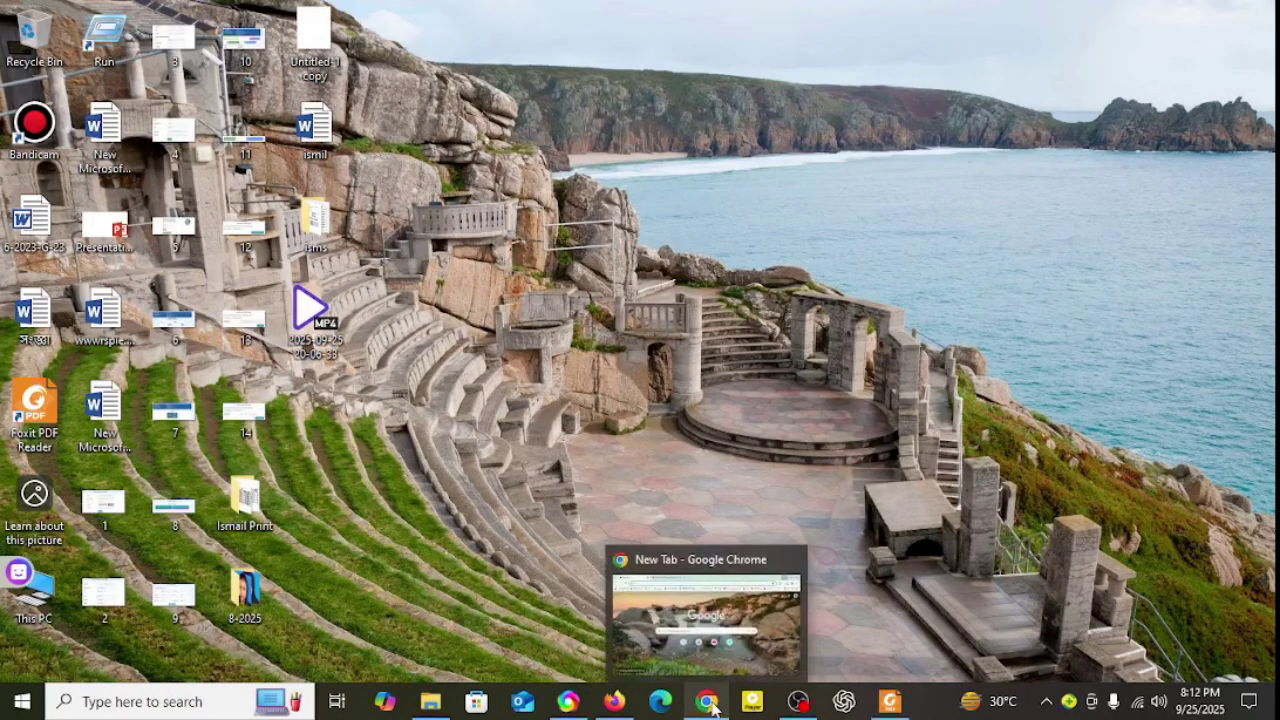
pyautogui.click(712, 707)
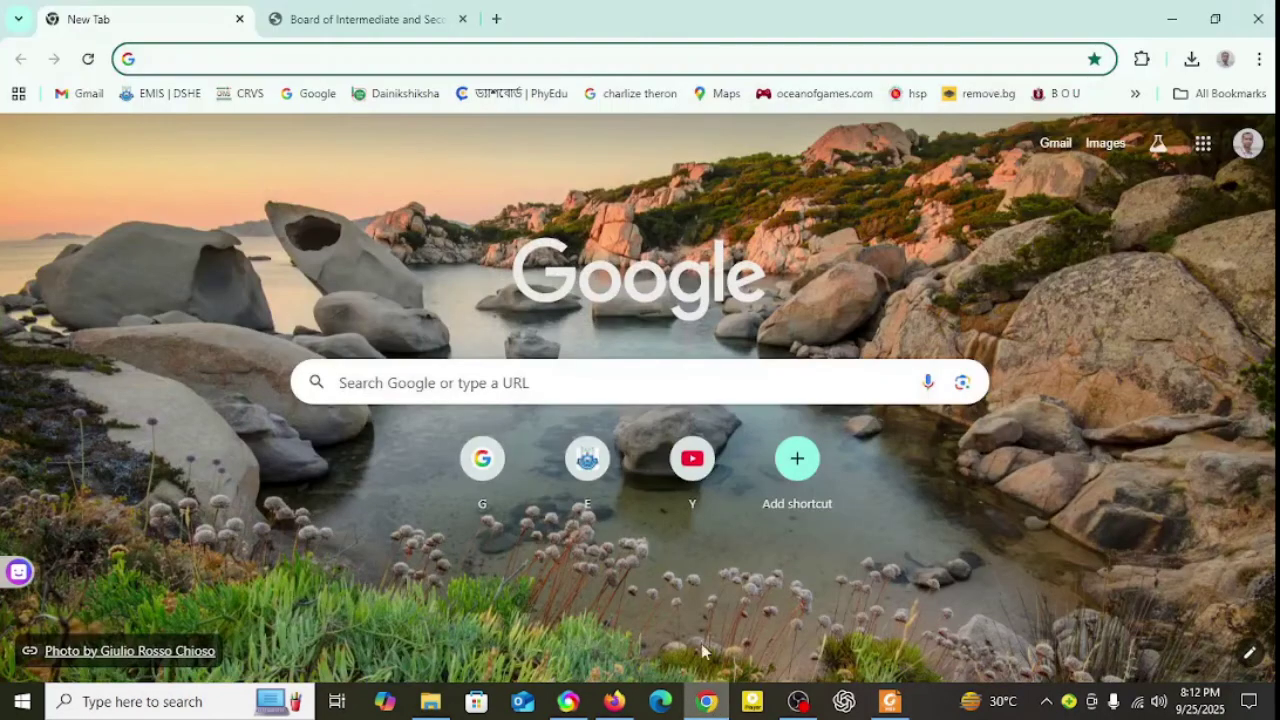
pyautogui.click(1168, 17)
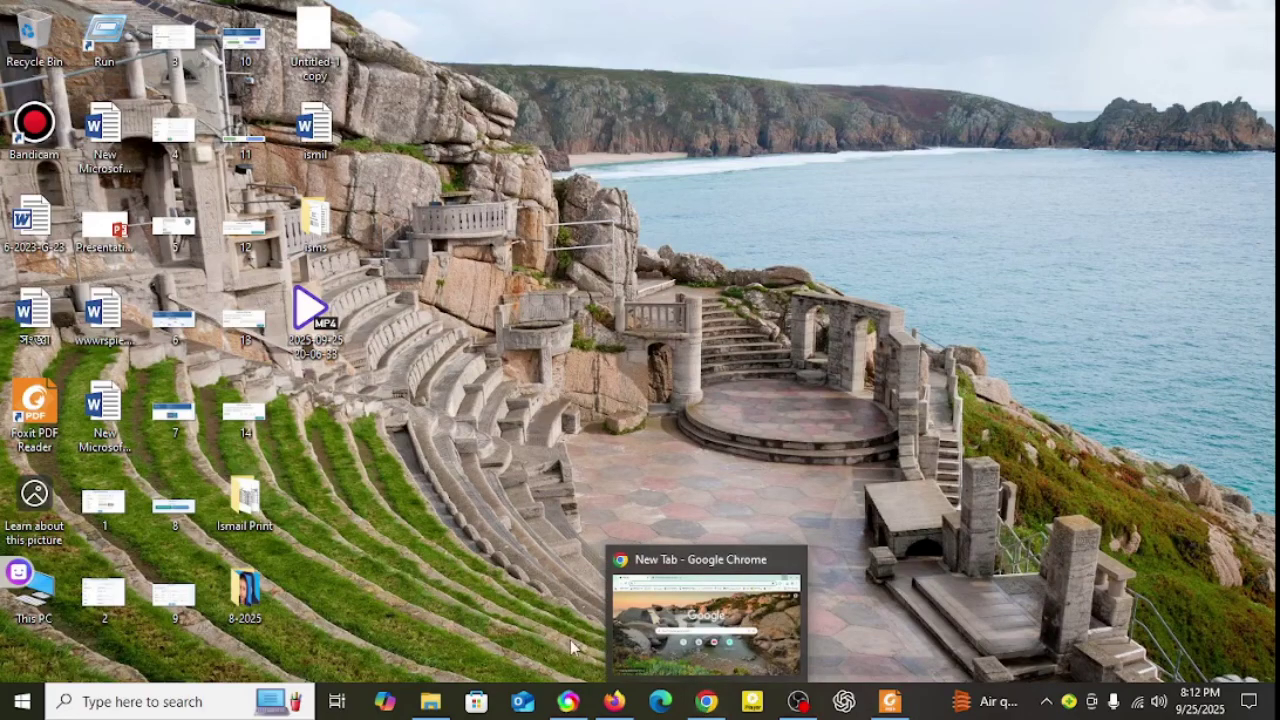
pyautogui.moveTo(575, 703)
pyautogui.click(614, 701)
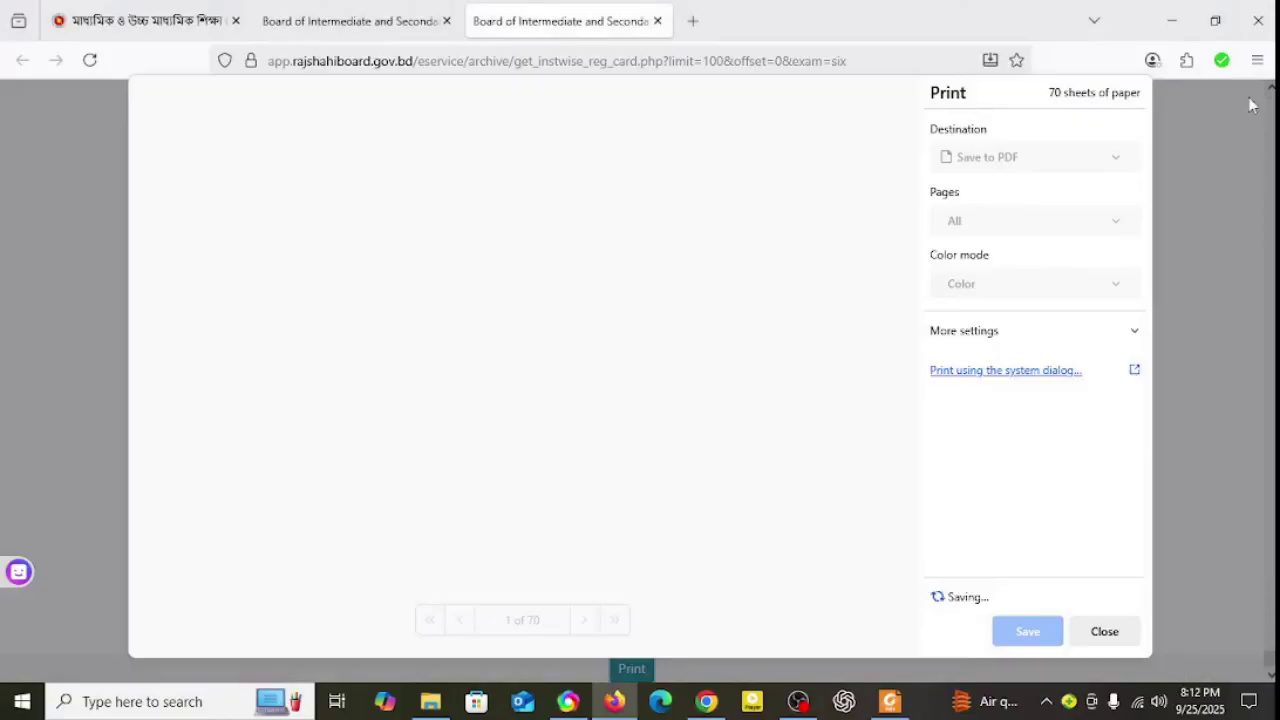